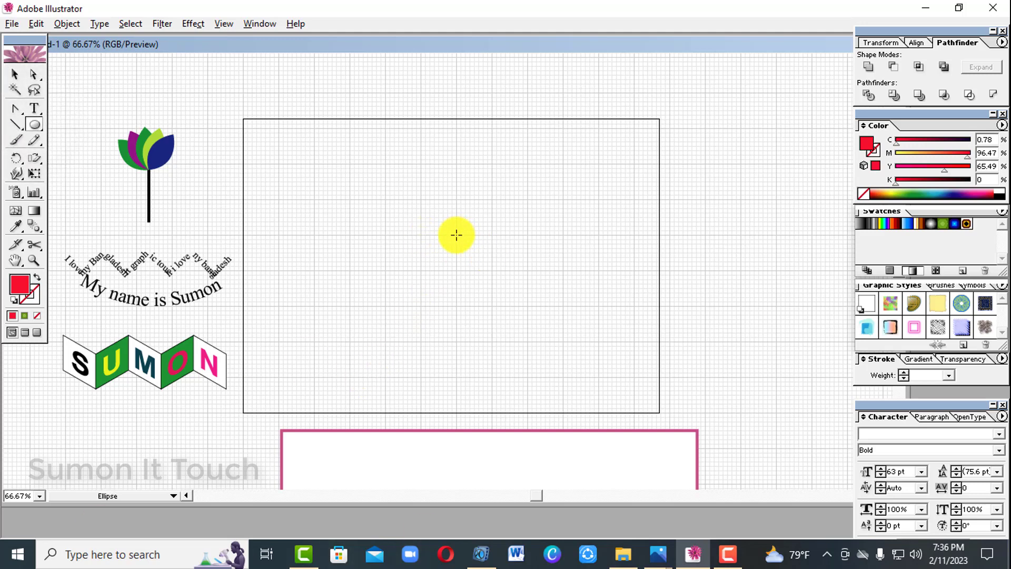
- Draw a red circle in the middle of the black-outlined rectangle and convert its bottom anchor point to a sharp corner
drag(457, 234, 512, 304)
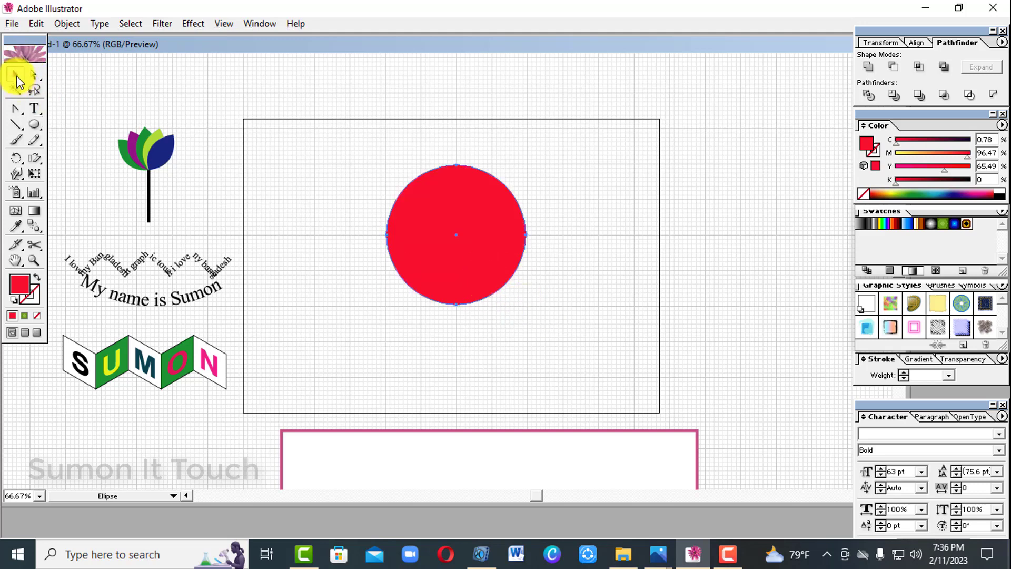
click(17, 77)
drag(22, 115, 84, 117)
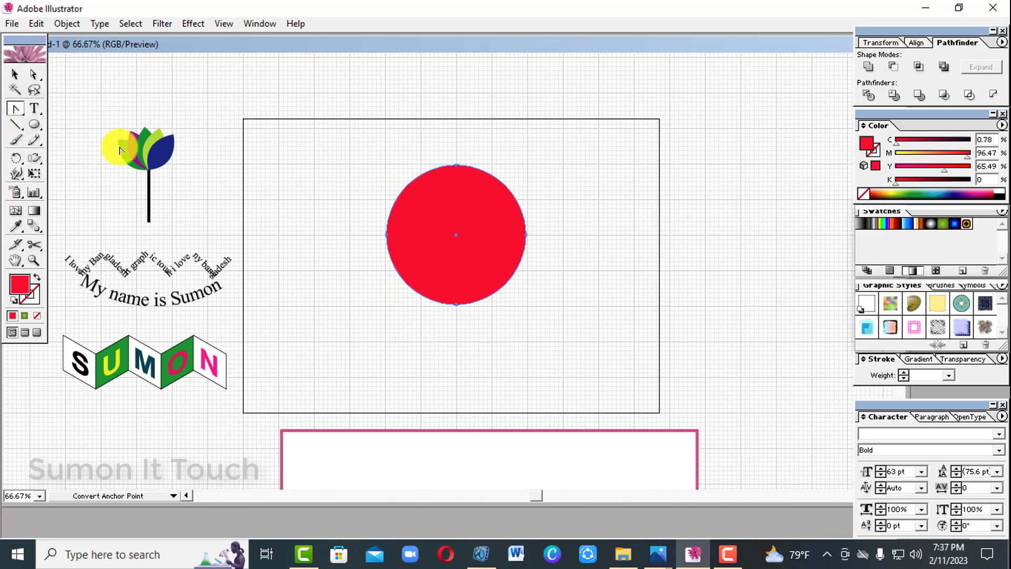
click(457, 304)
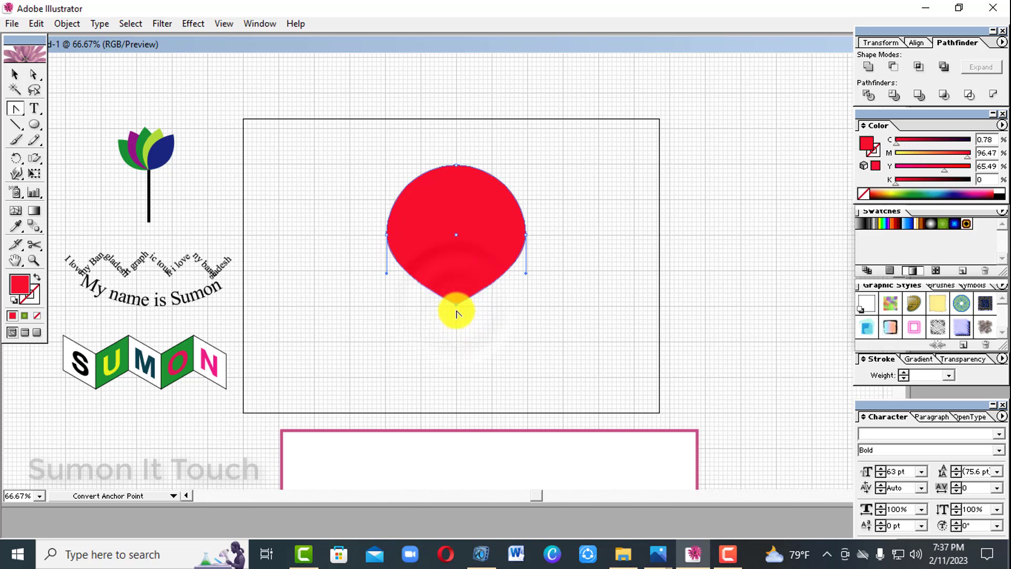
click(16, 74)
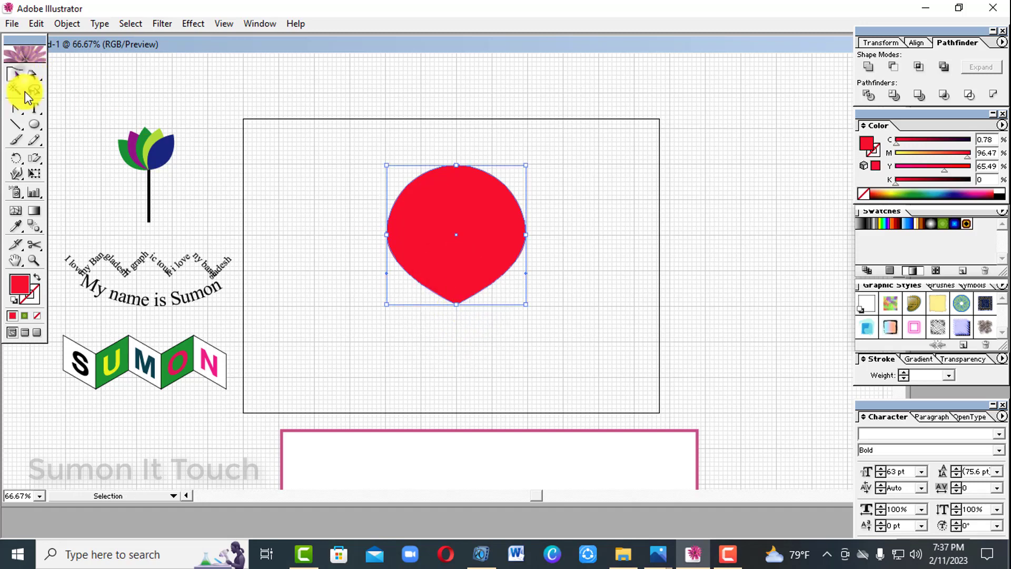
- Lower the shape's top anchor, raise its right handle, and on an overlapping duplicate raise the left handle to form the heart's two lobes
click(34, 75)
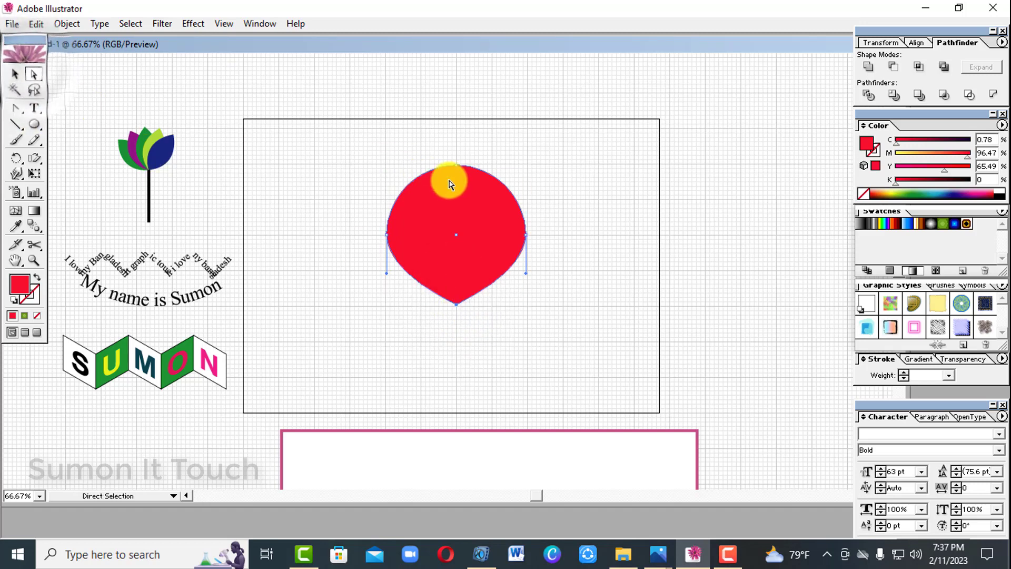
drag(417, 136, 482, 187)
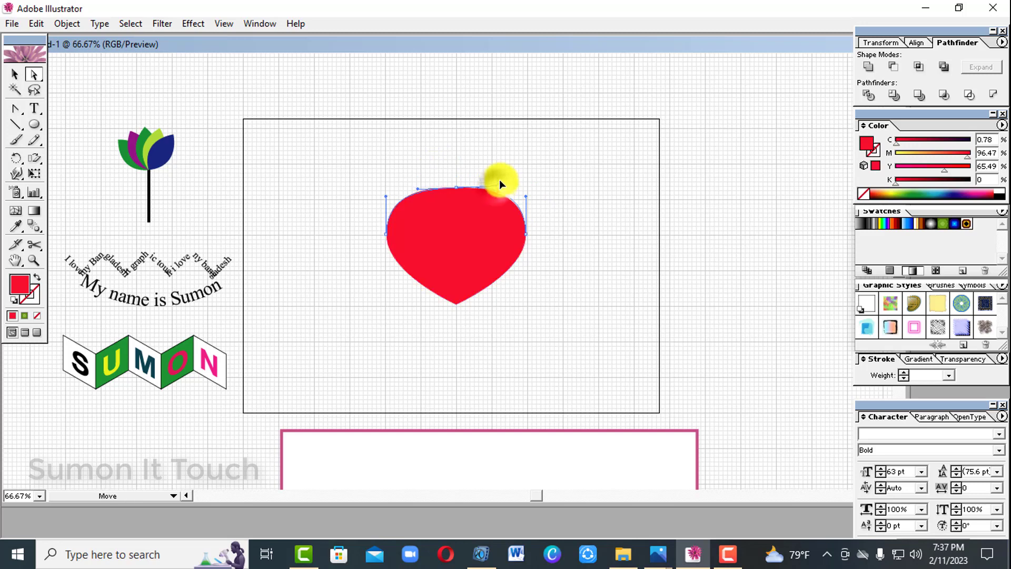
drag(499, 182, 503, 160)
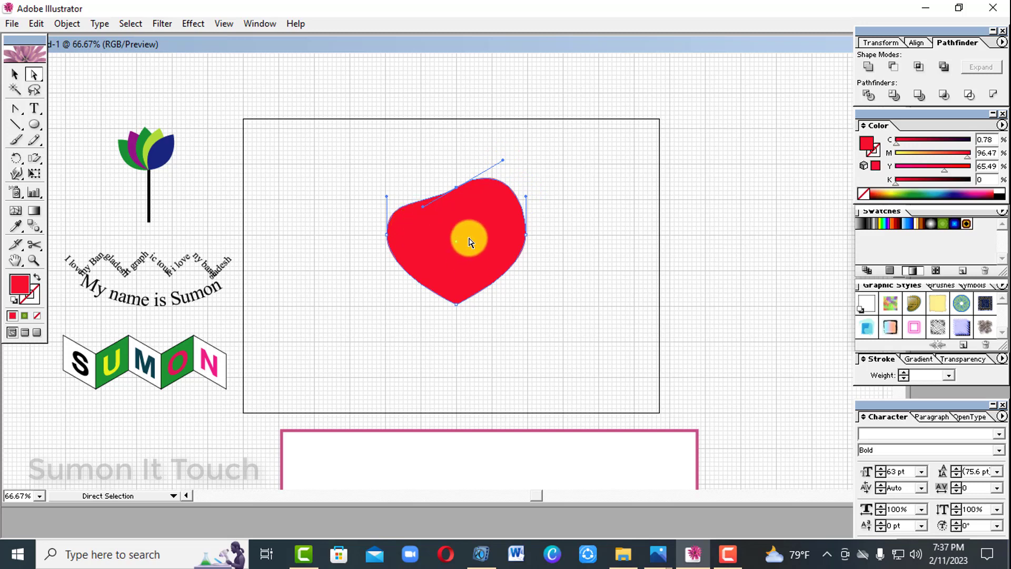
key(alt)
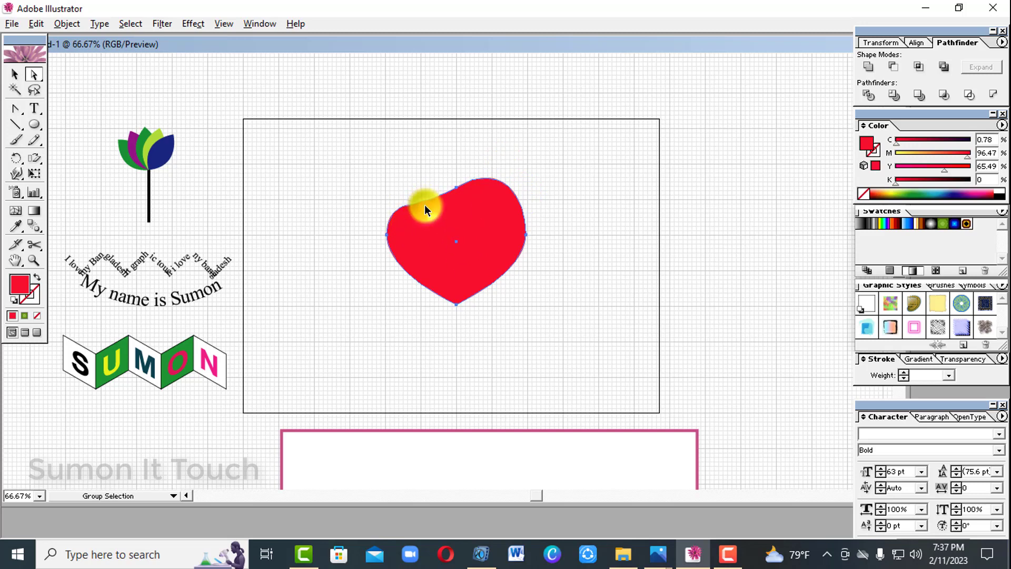
mouse_move(425, 206)
mouse_down()
mouse_move(463, 198)
mouse_move(419, 219)
mouse_move(424, 198)
mouse_move(463, 225)
mouse_move(445, 206)
mouse_move(447, 169)
mouse_move(514, 230)
mouse_move(430, 199)
mouse_up()
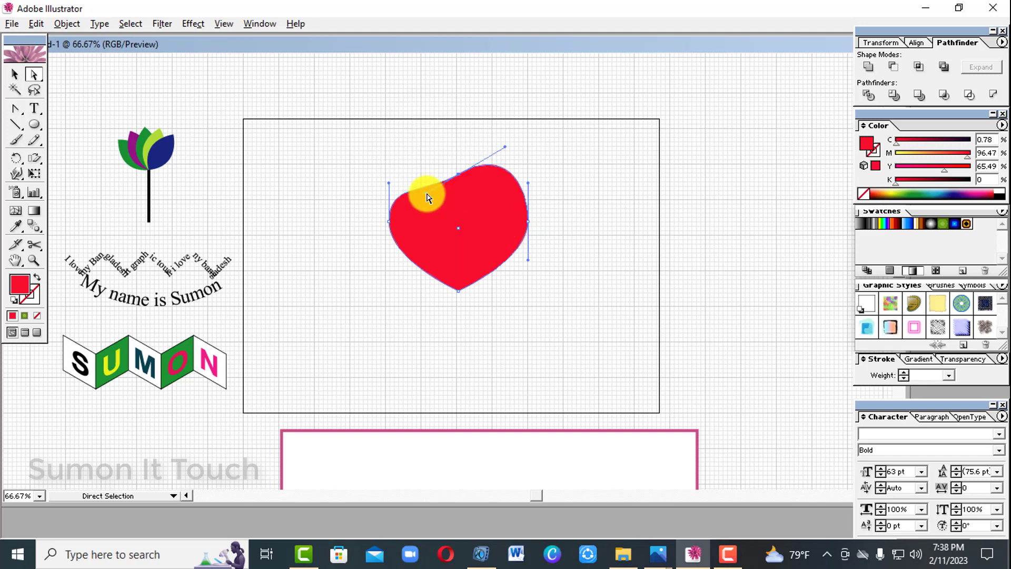
drag(428, 198, 422, 153)
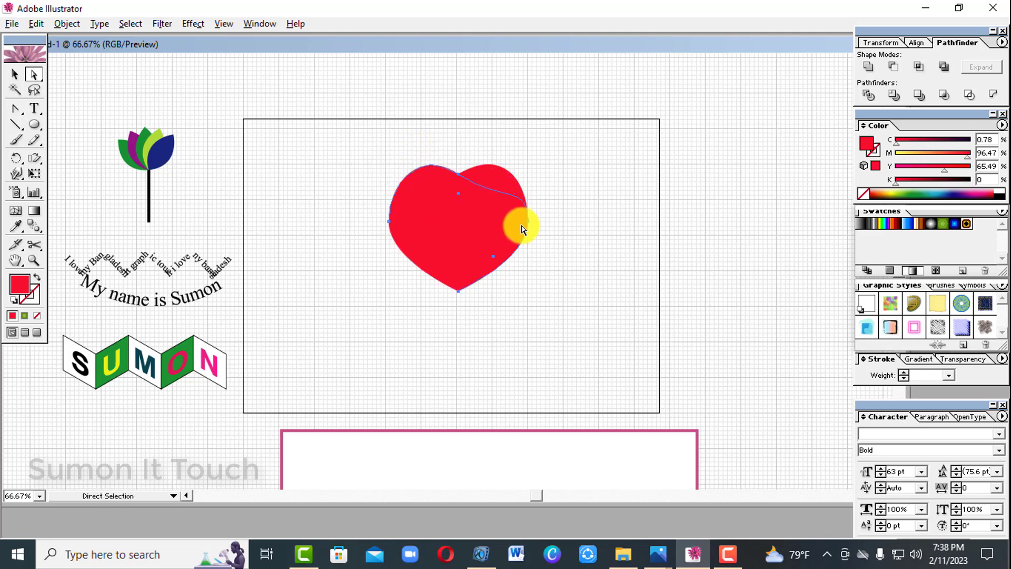
- Select both overlapping red shapes and merge them into a single heart with Pathfinder's Add to shape area and Expand
click(15, 74)
click(437, 132)
click(453, 201)
click(584, 301)
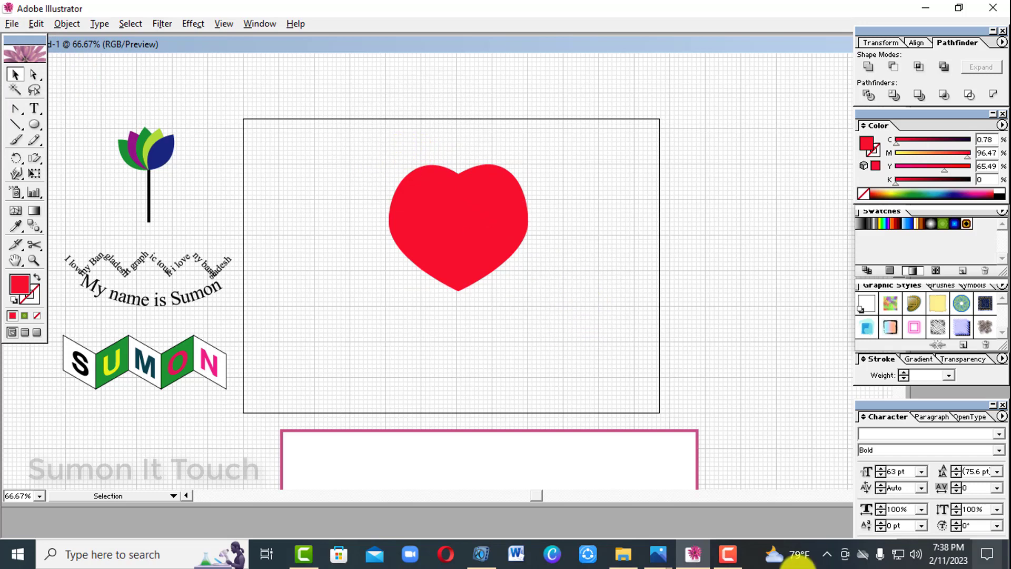
drag(396, 136, 559, 300)
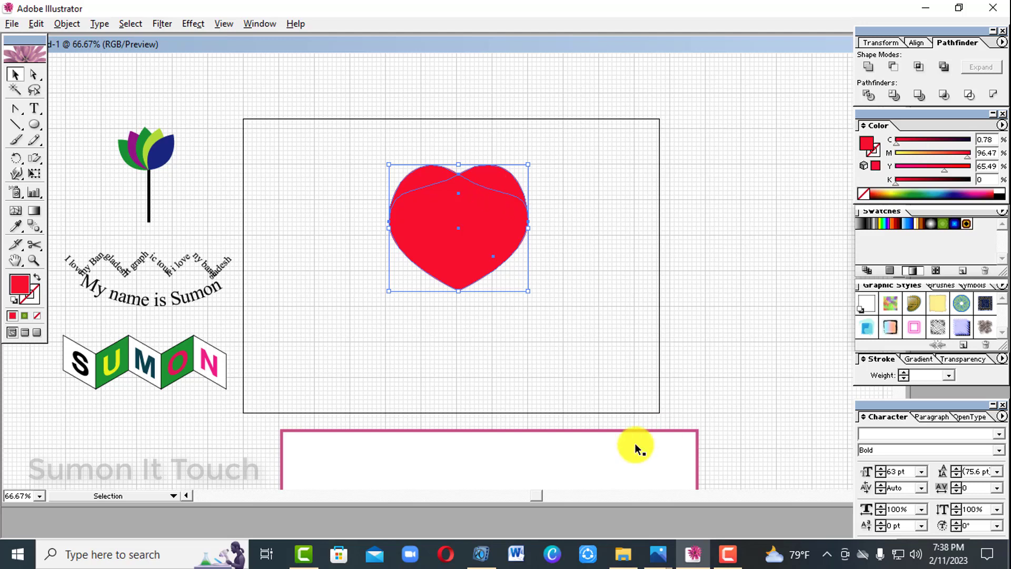
click(258, 27)
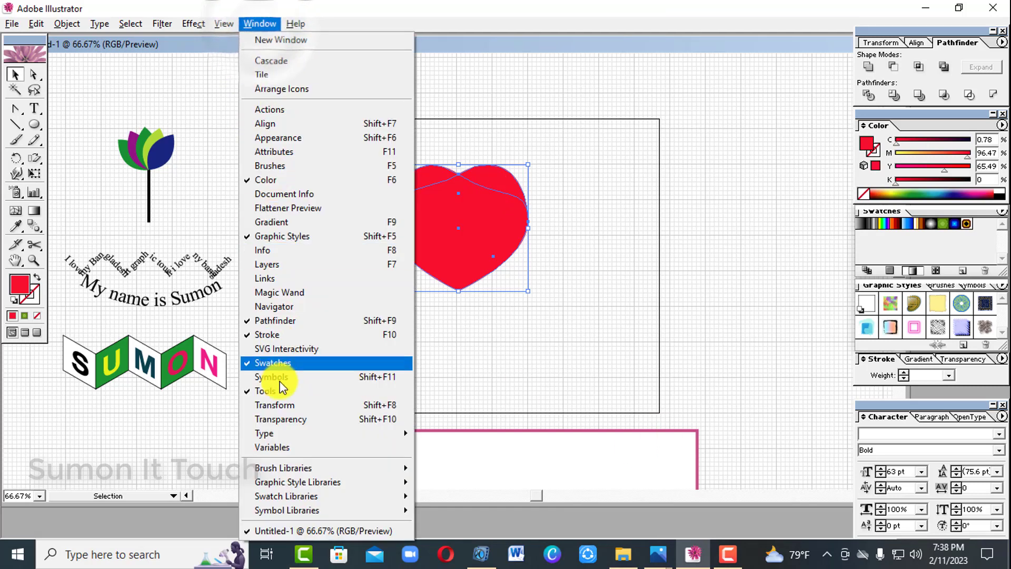
click(276, 322)
click(260, 24)
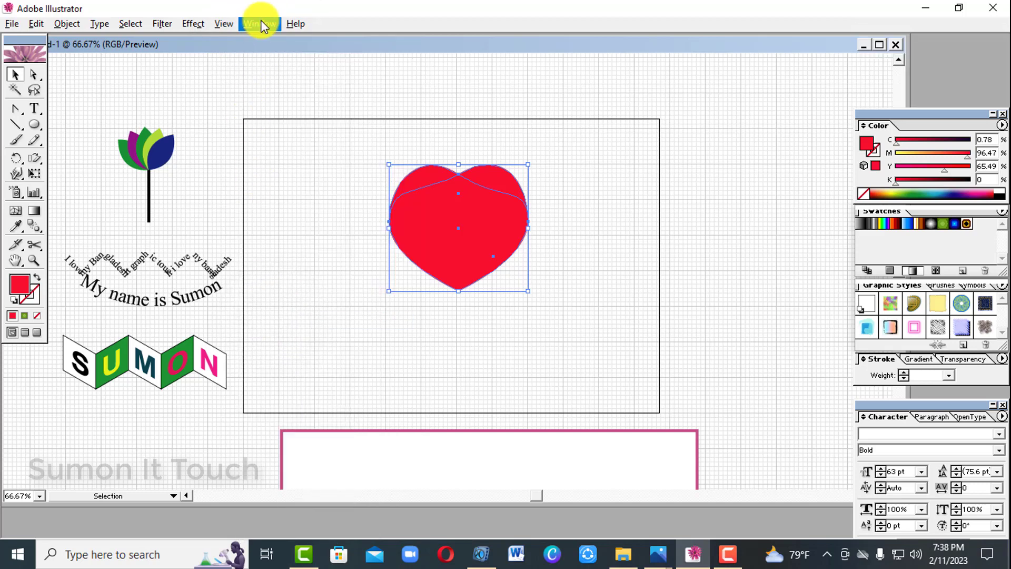
click(293, 321)
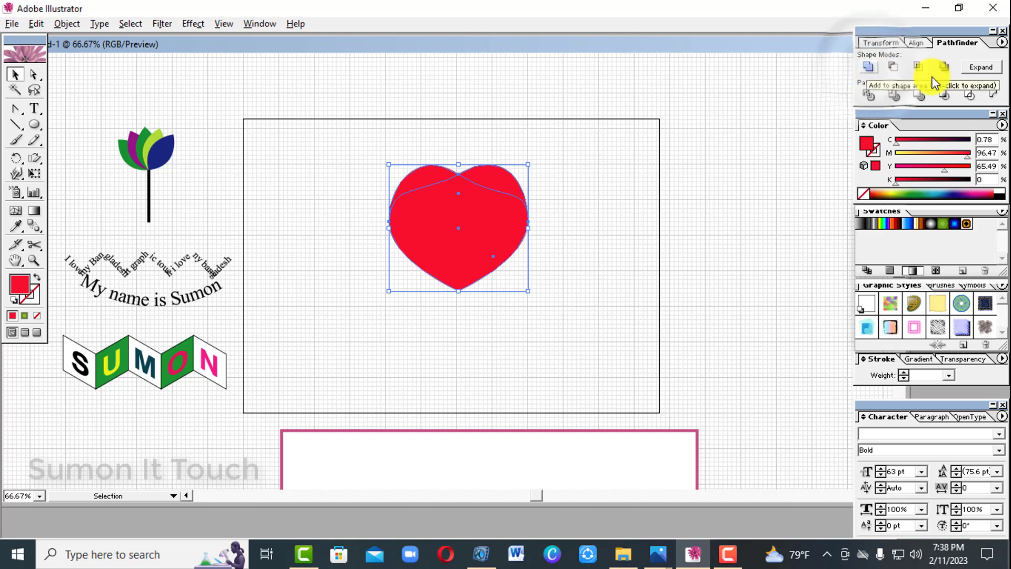
click(980, 70)
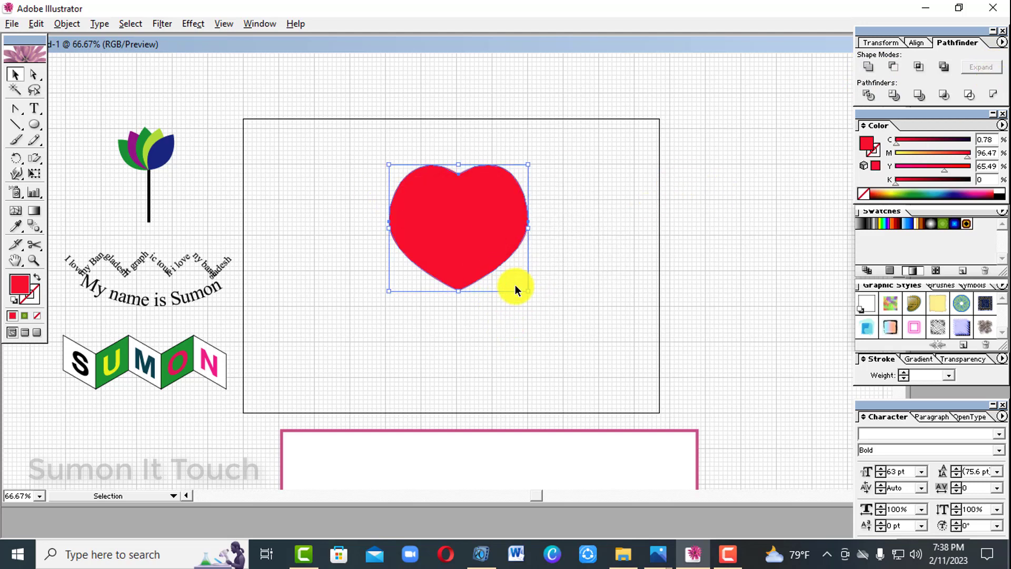
- Refine the heart by moving its top notch anchor further down and pulling its bottom tip lower
click(548, 302)
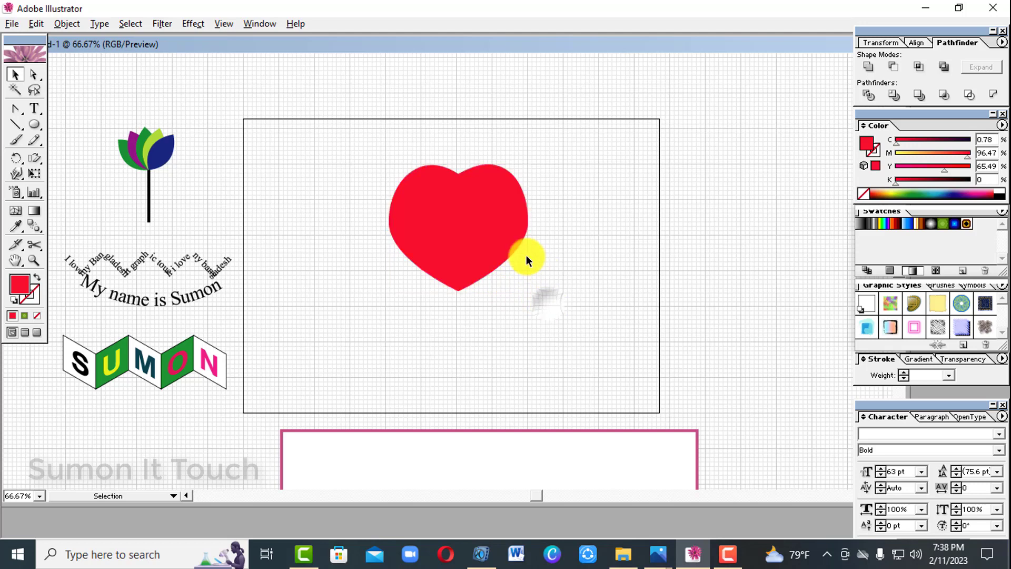
click(459, 176)
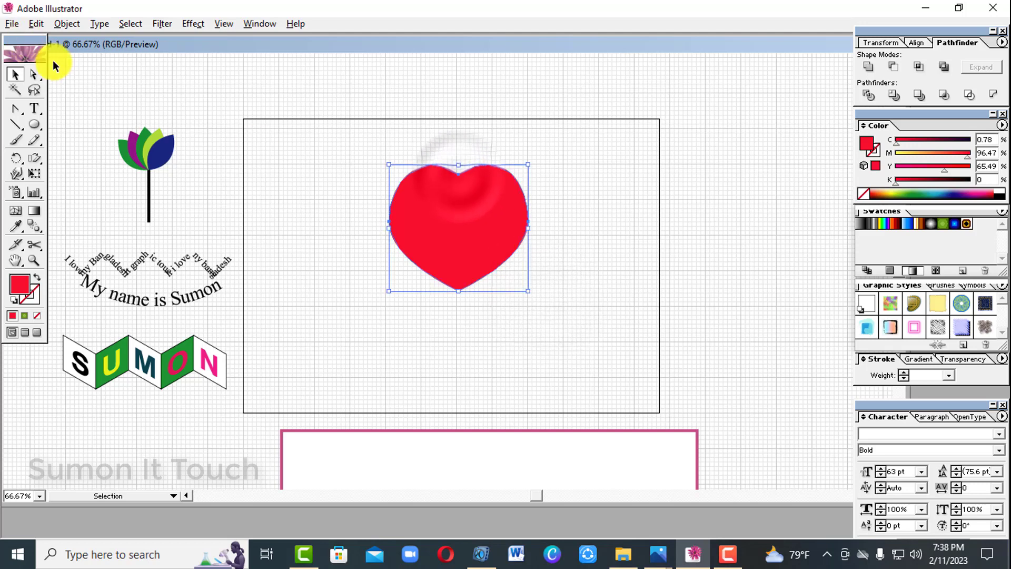
click(34, 74)
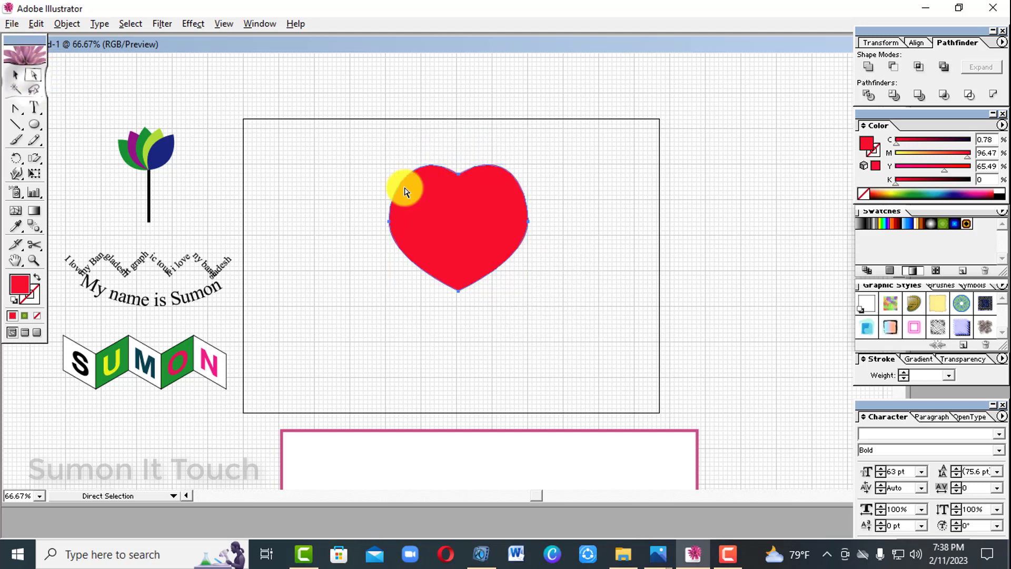
click(458, 174)
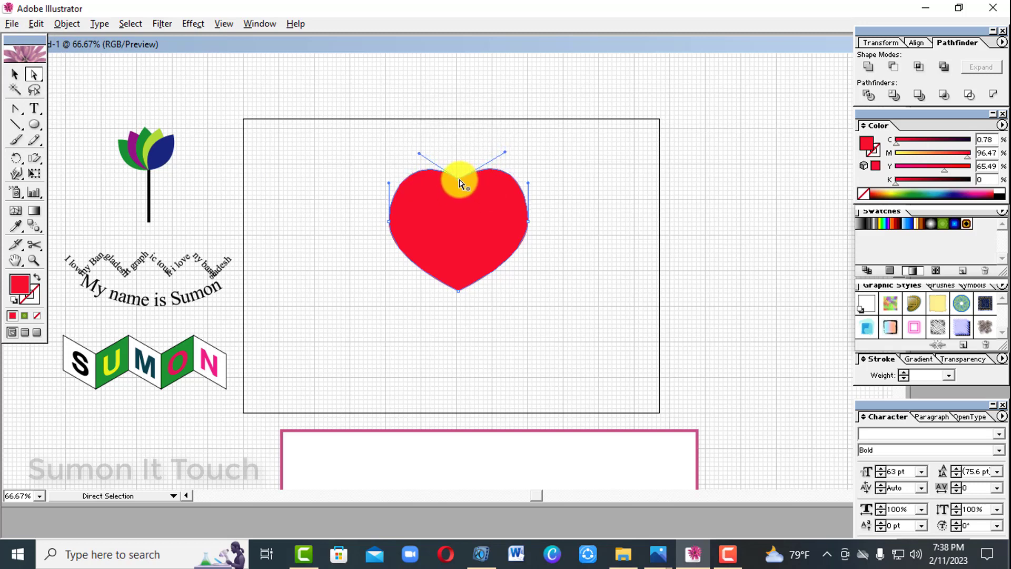
drag(460, 185, 459, 193)
click(622, 227)
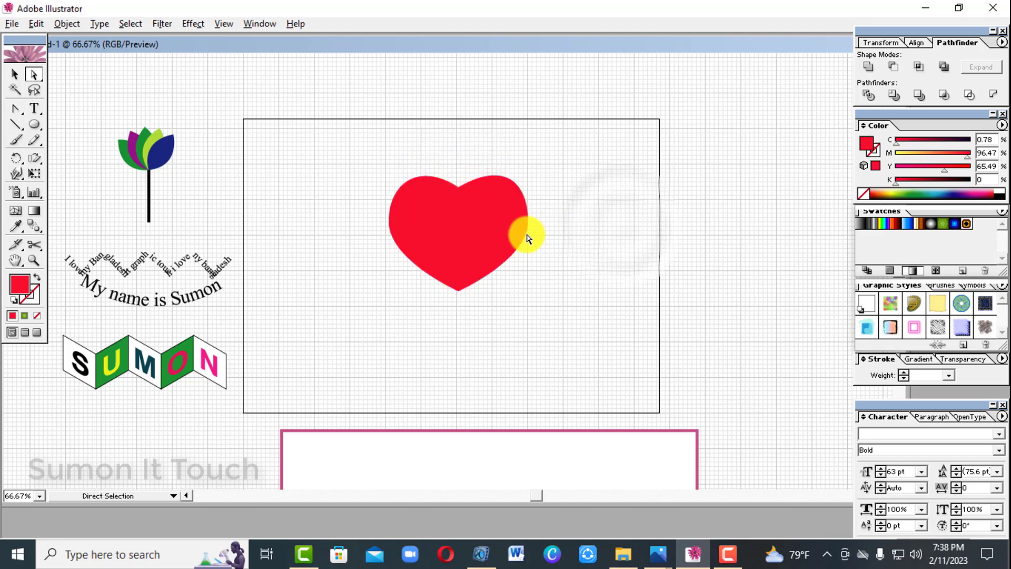
drag(422, 288, 486, 296)
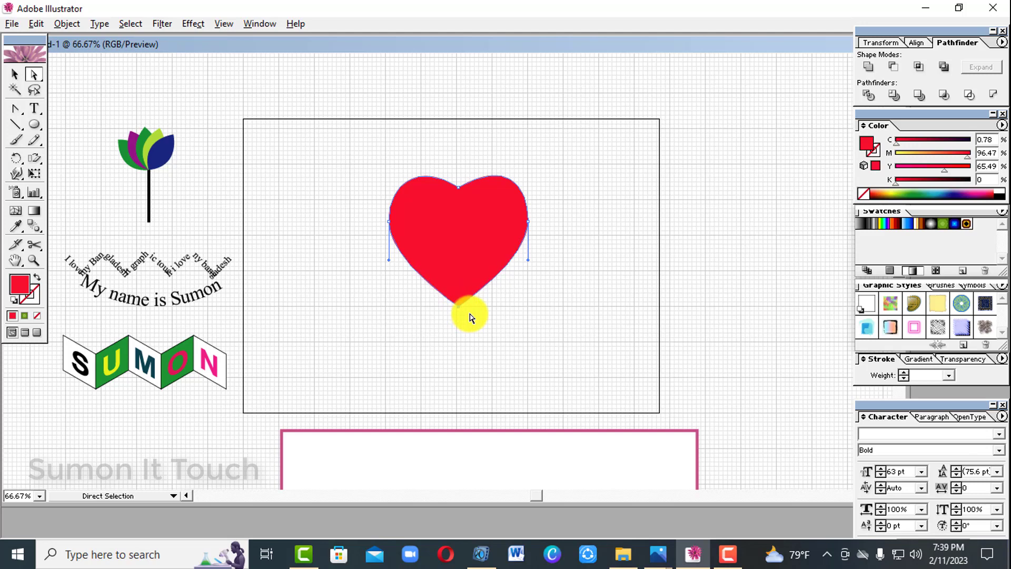
- Give the heart a 12 pt yellow stroke of C 0, M 1.57, Y 100, K 0, keeping its position
click(14, 75)
click(339, 271)
click(465, 250)
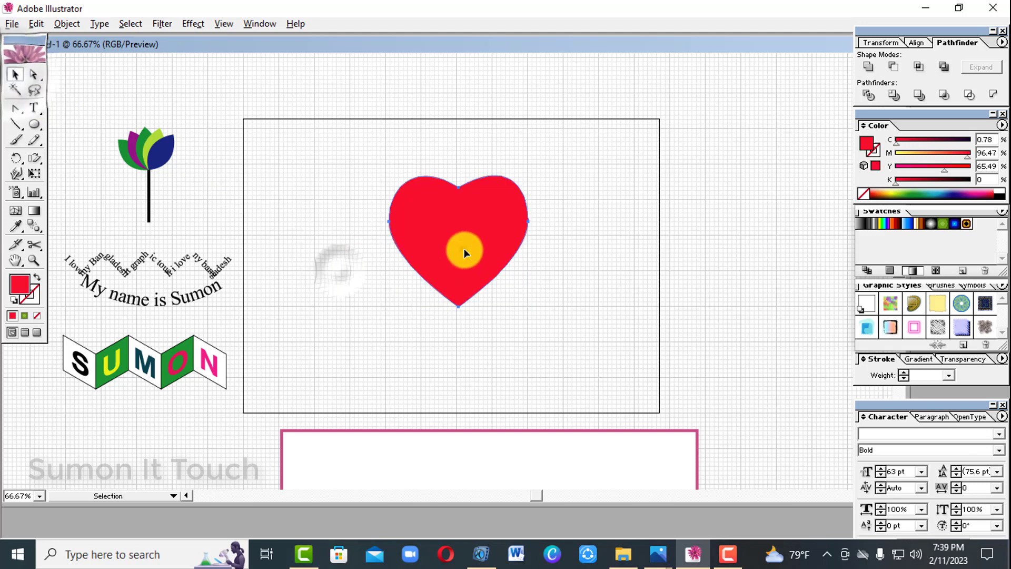
click(31, 295)
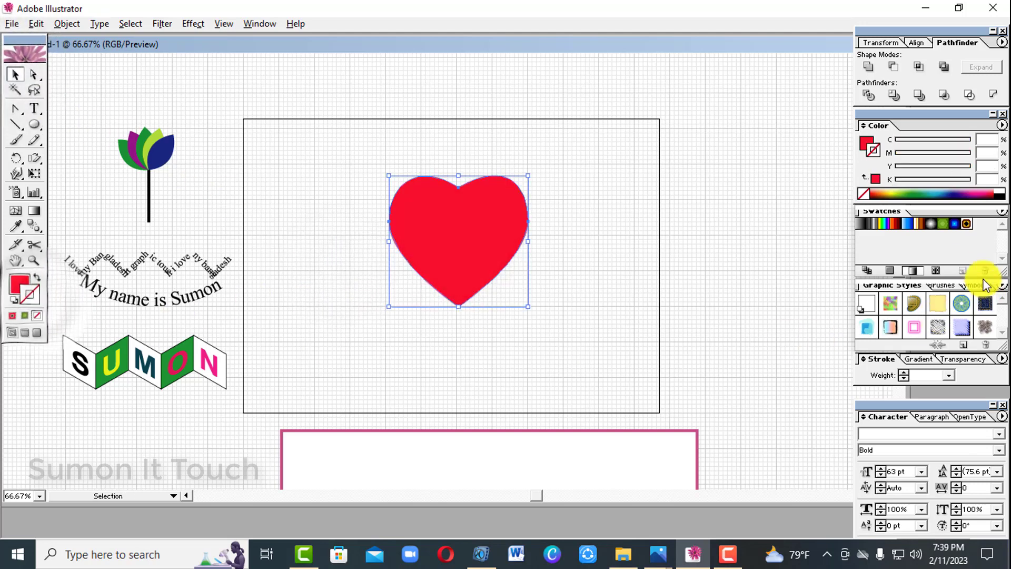
click(899, 189)
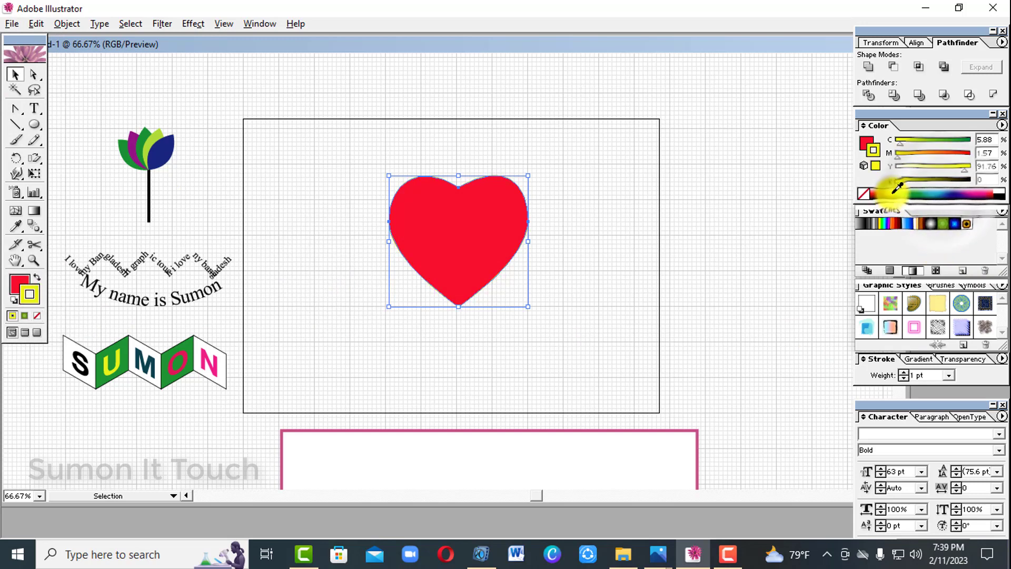
click(897, 142)
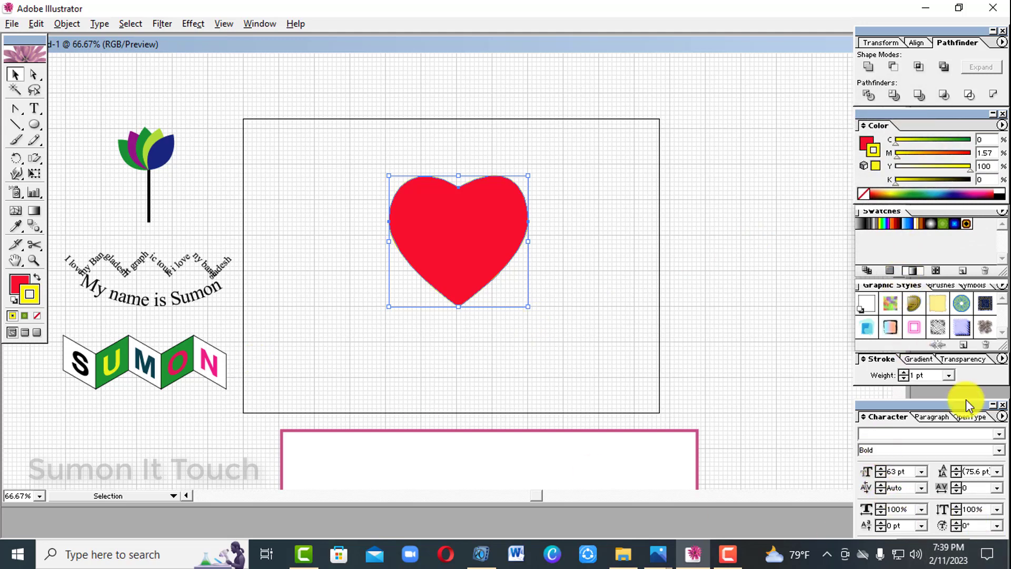
click(903, 373)
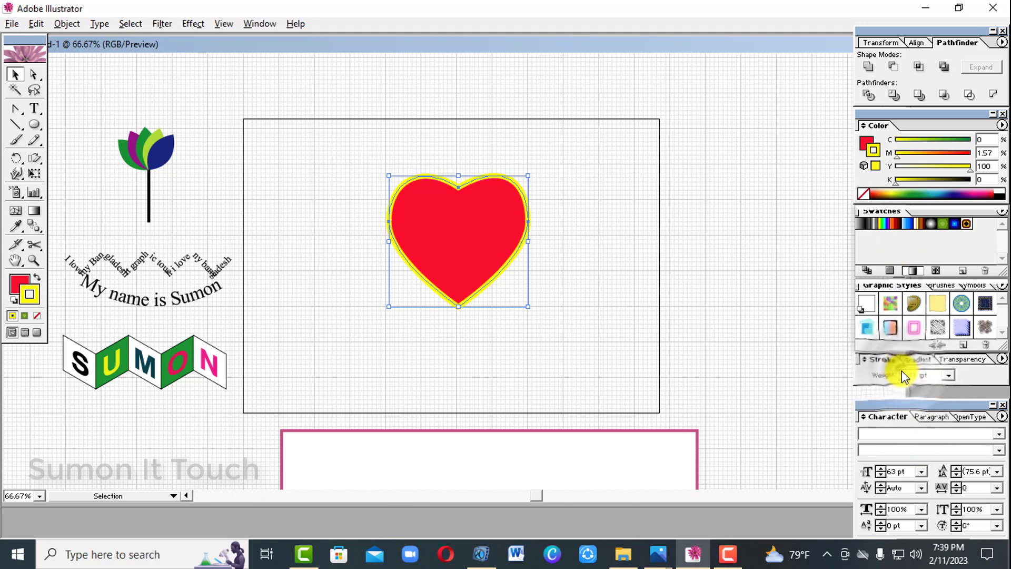
click(593, 372)
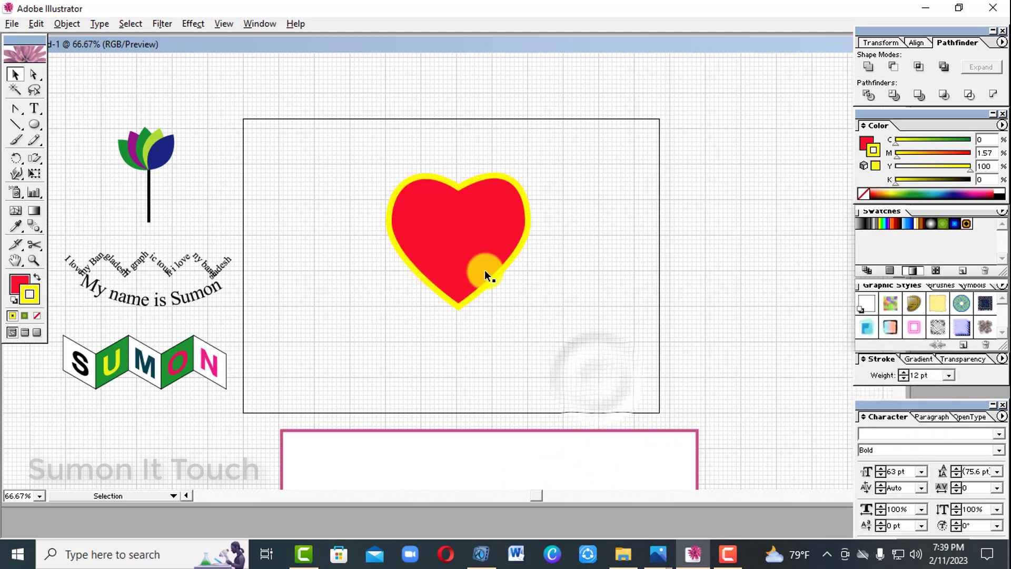
drag(433, 228, 400, 256)
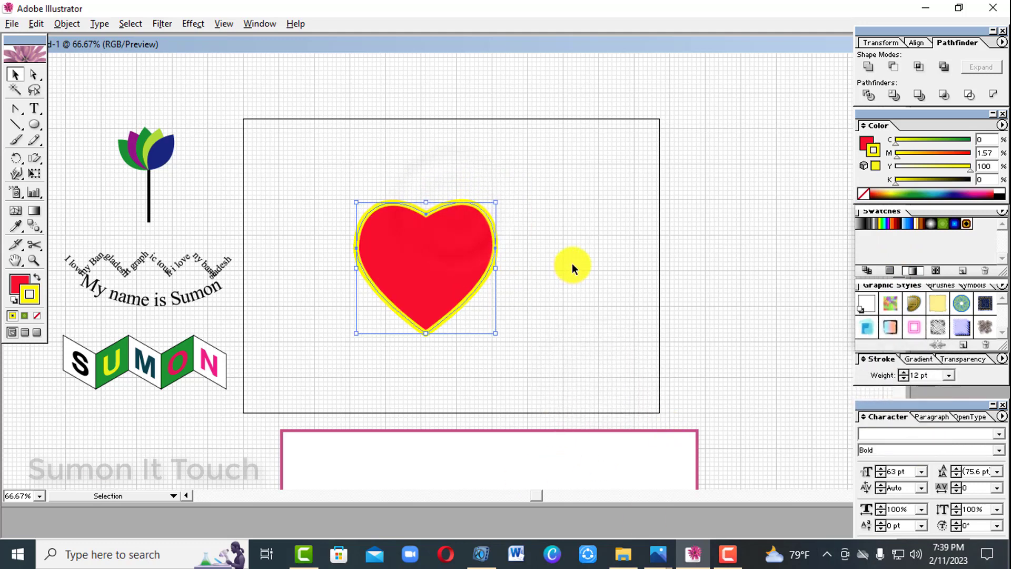
key(ctrl+z)
- Expand the selected heart with both Fill and Stroke enabled
drag(355, 142, 545, 356)
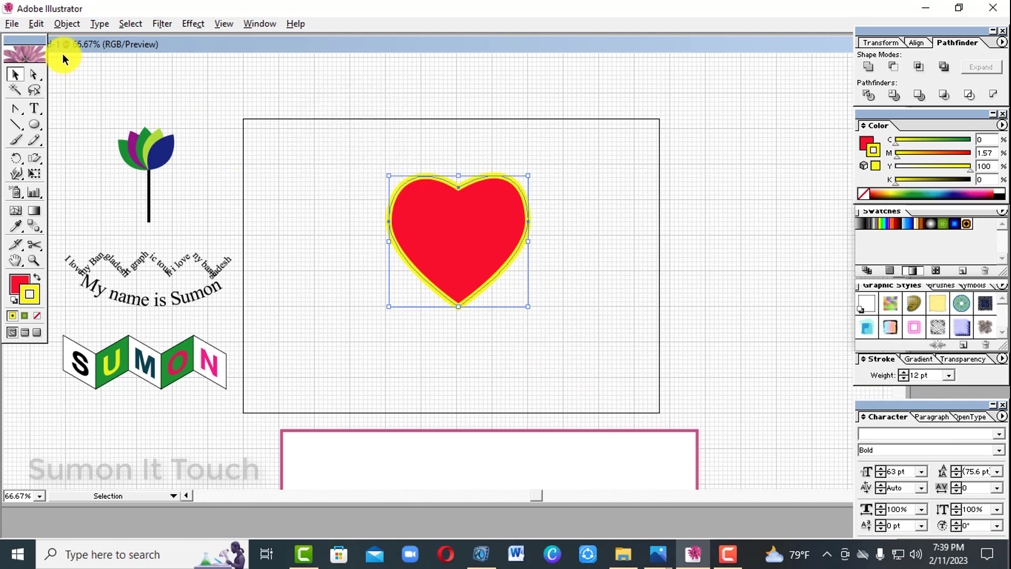
click(73, 24)
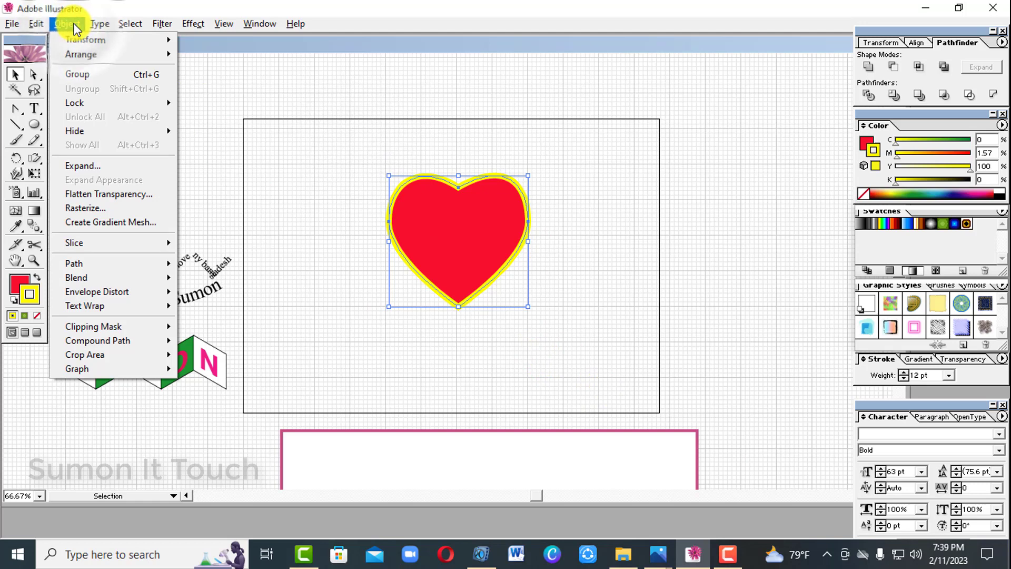
click(84, 165)
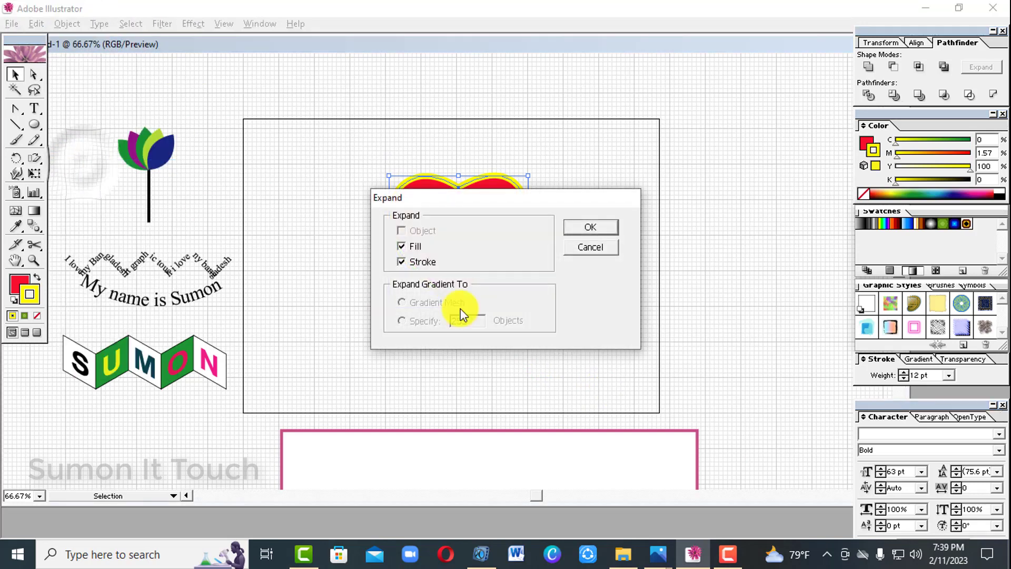
click(613, 229)
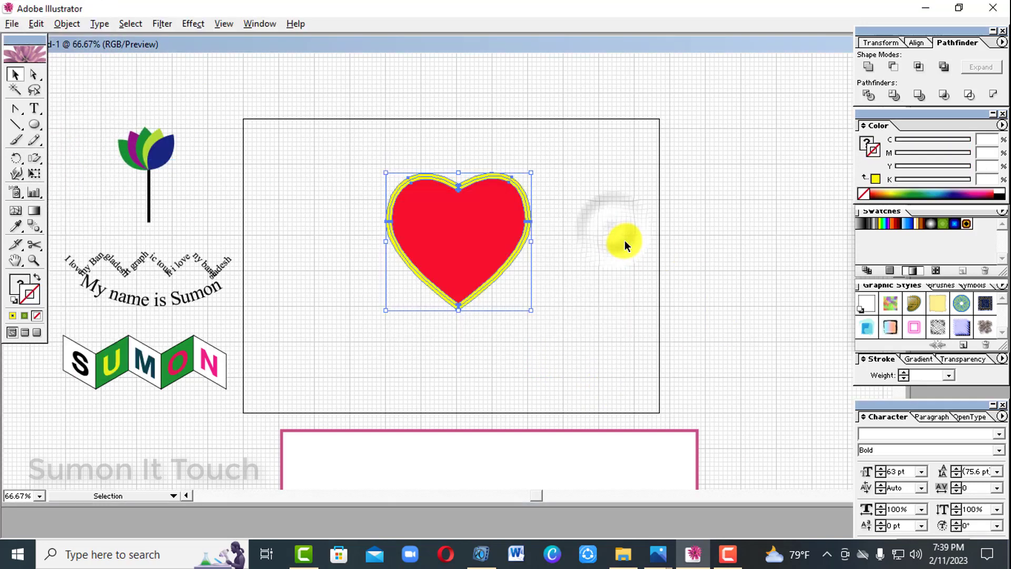
- Ungroup the expanded heart, move the red fill shape to the right of the yellow outline, and select the outline
right_click(468, 228)
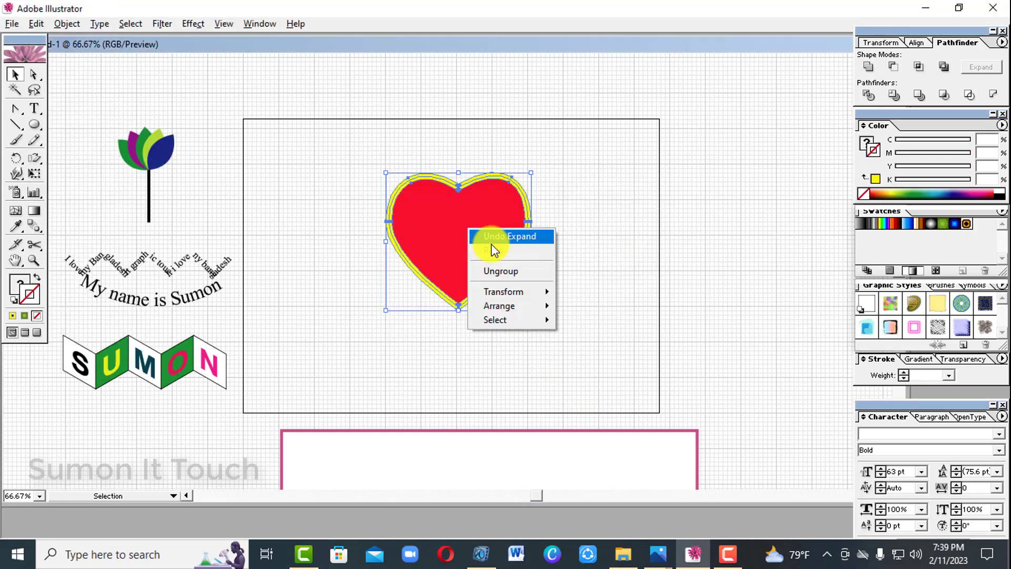
click(514, 270)
drag(477, 235, 631, 232)
click(510, 266)
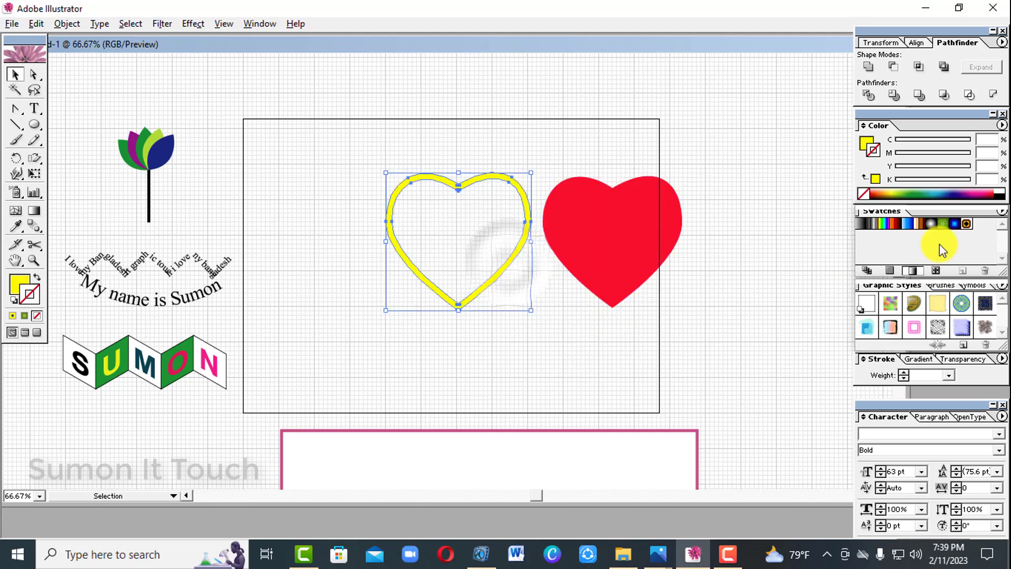
- Give the yellow heart outline a 3 pt green stroke of C 95.69, M 1.18, Y 92.94, K 0
click(989, 194)
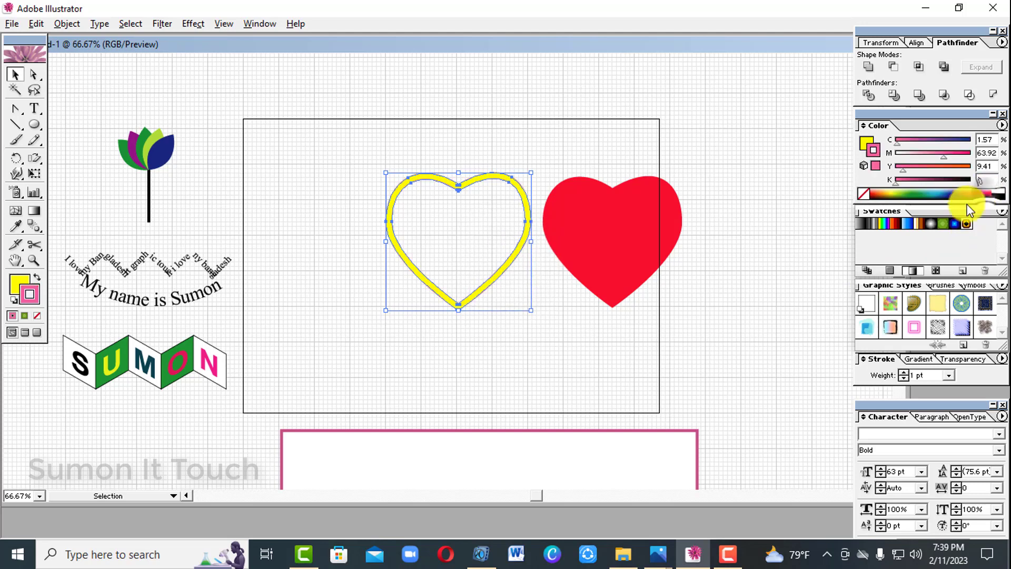
click(928, 190)
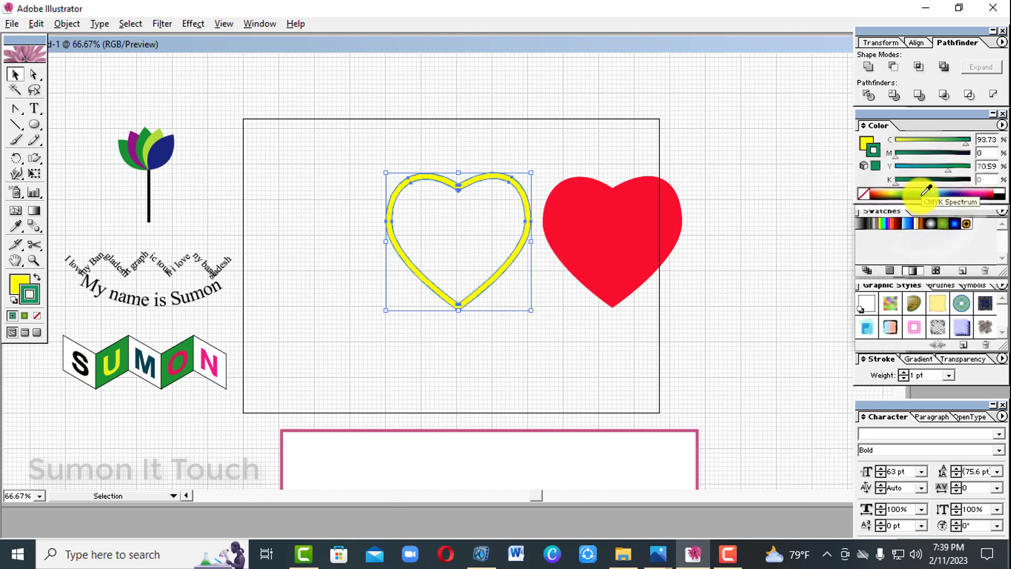
click(922, 194)
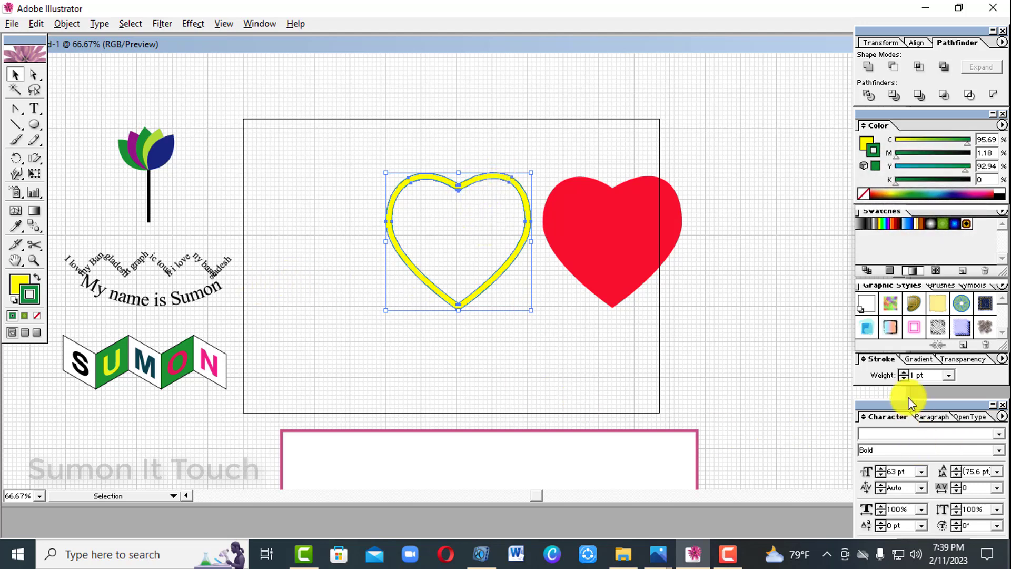
click(904, 372)
click(904, 373)
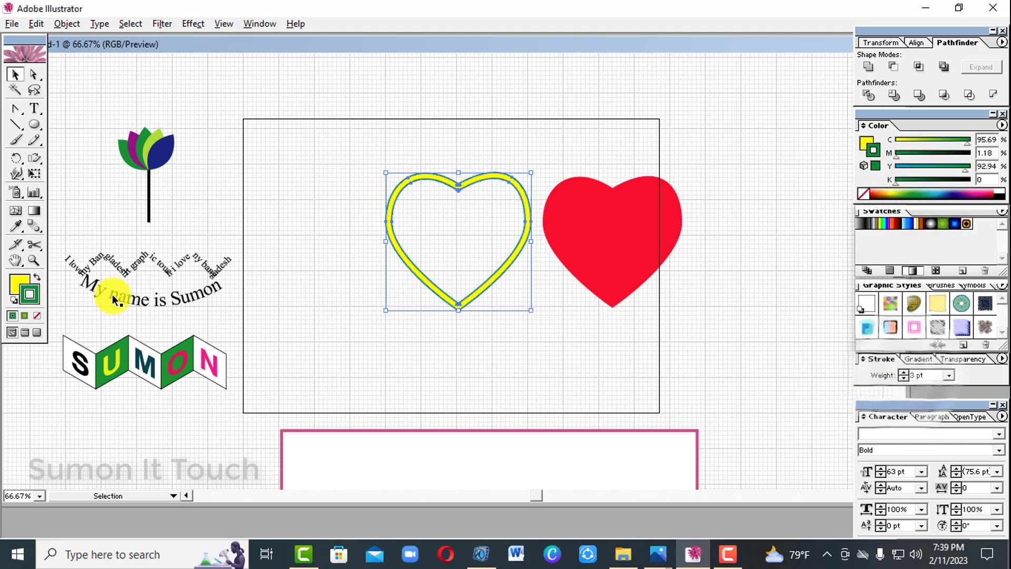
- Fill the heart outline with red, C 0, M 97.25, Y 66.27, K 6.27, and deselect it
click(989, 191)
drag(990, 189, 992, 192)
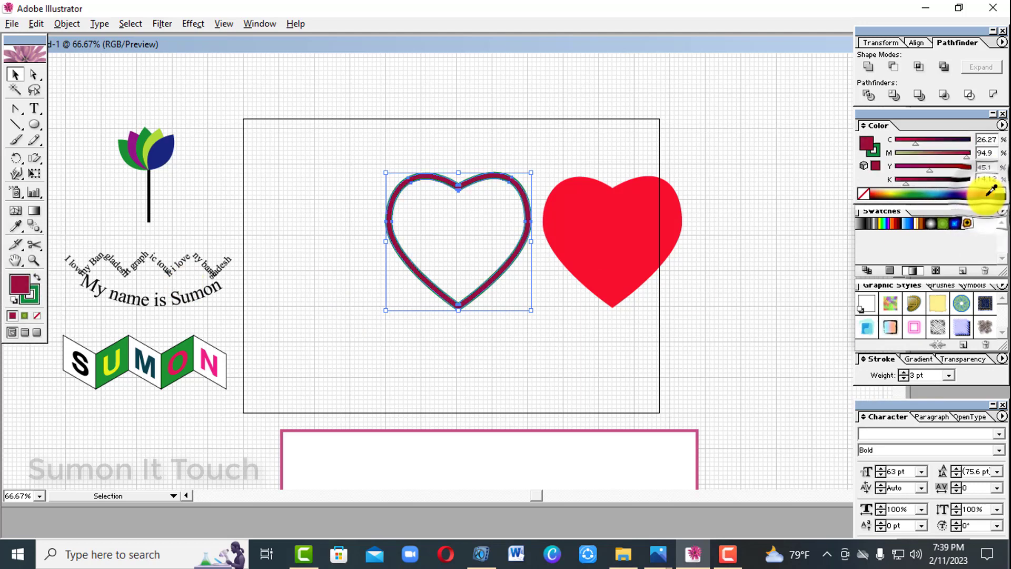
click(988, 194)
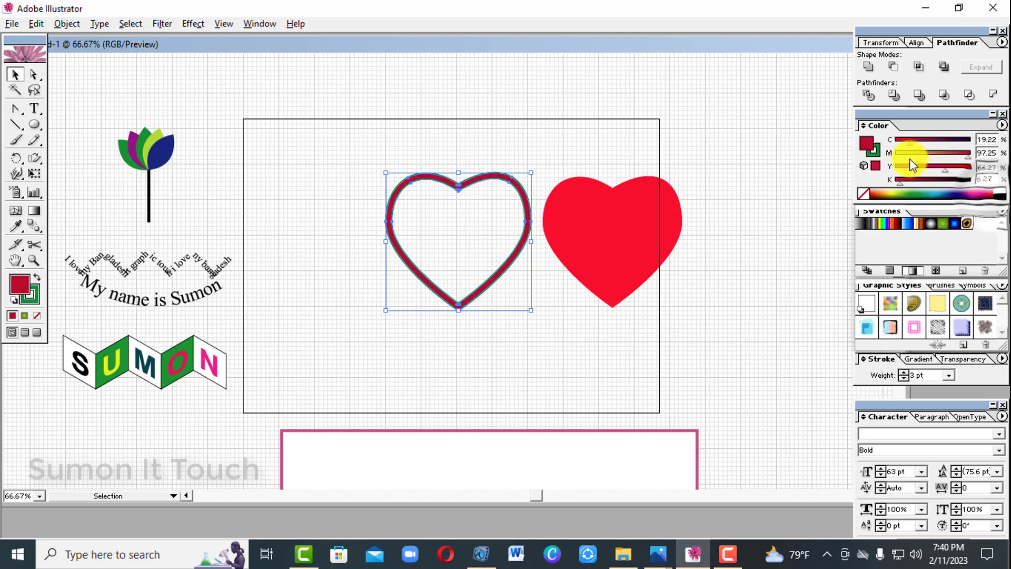
drag(907, 146, 898, 143)
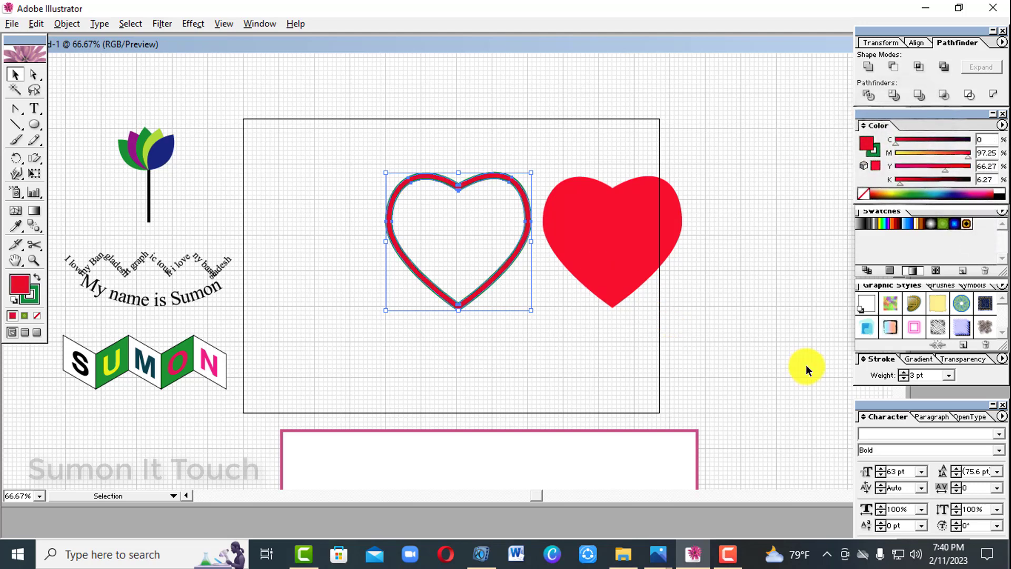
click(736, 388)
click(493, 304)
- Give the solid red heart a 5 pt green stroke of C 92.16, M 0, Y 100, K 0
click(600, 226)
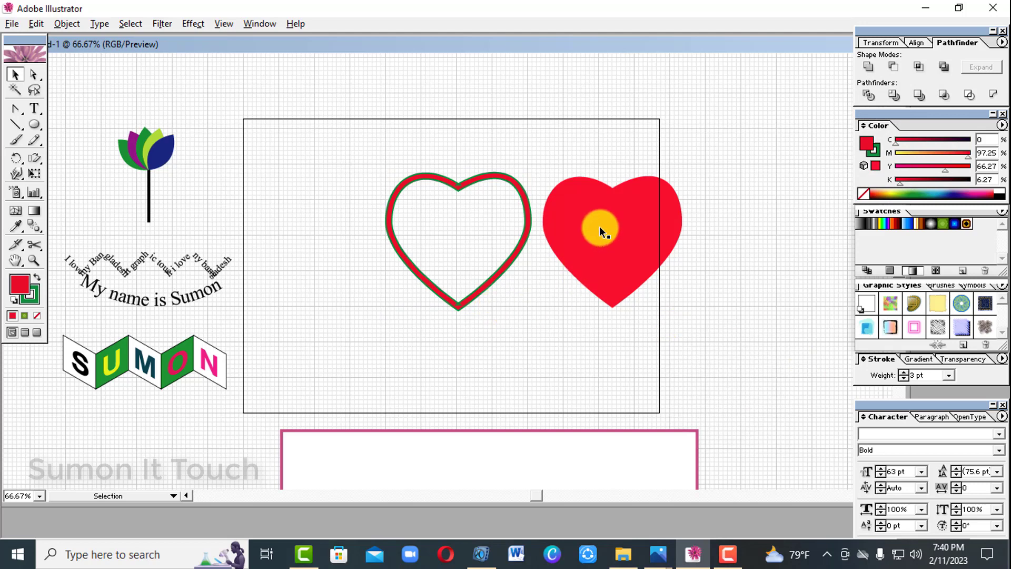
click(32, 295)
click(910, 193)
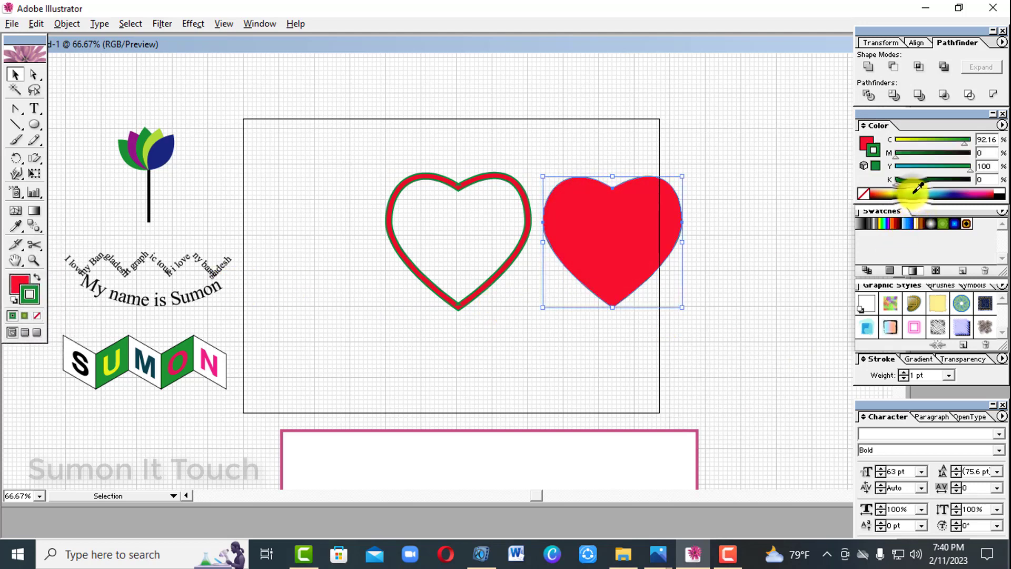
click(903, 372)
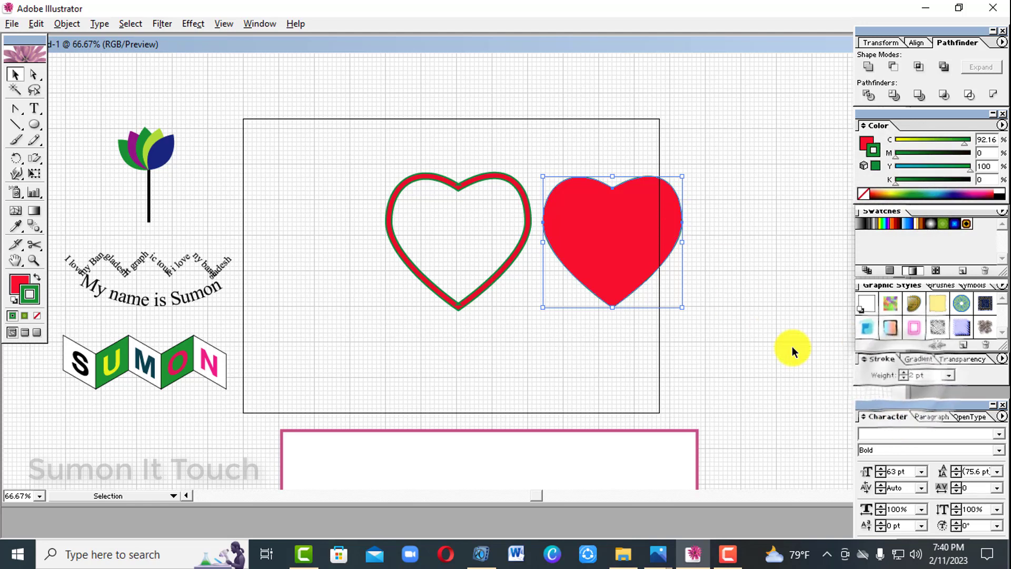
click(905, 372)
click(905, 372)
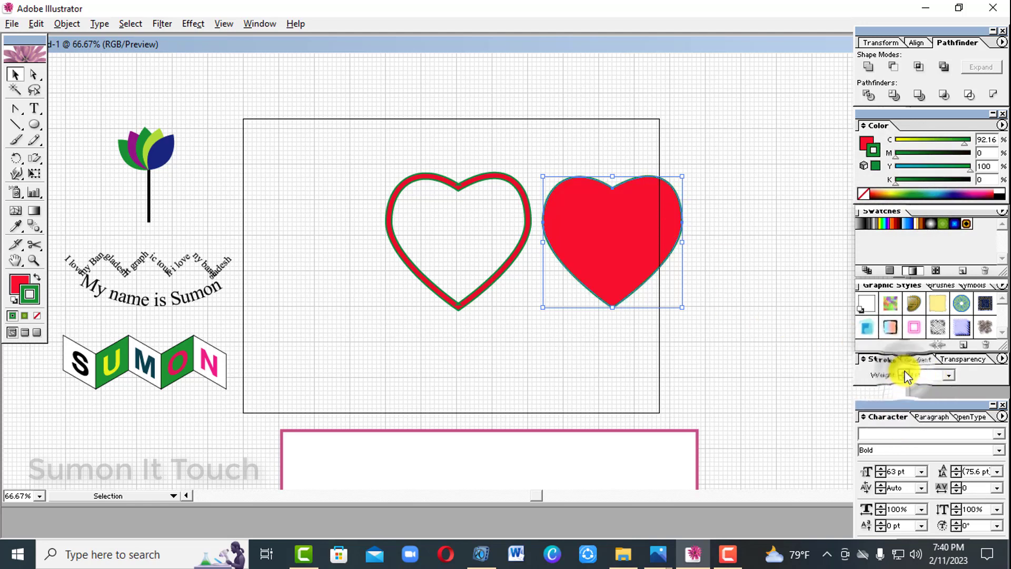
click(636, 367)
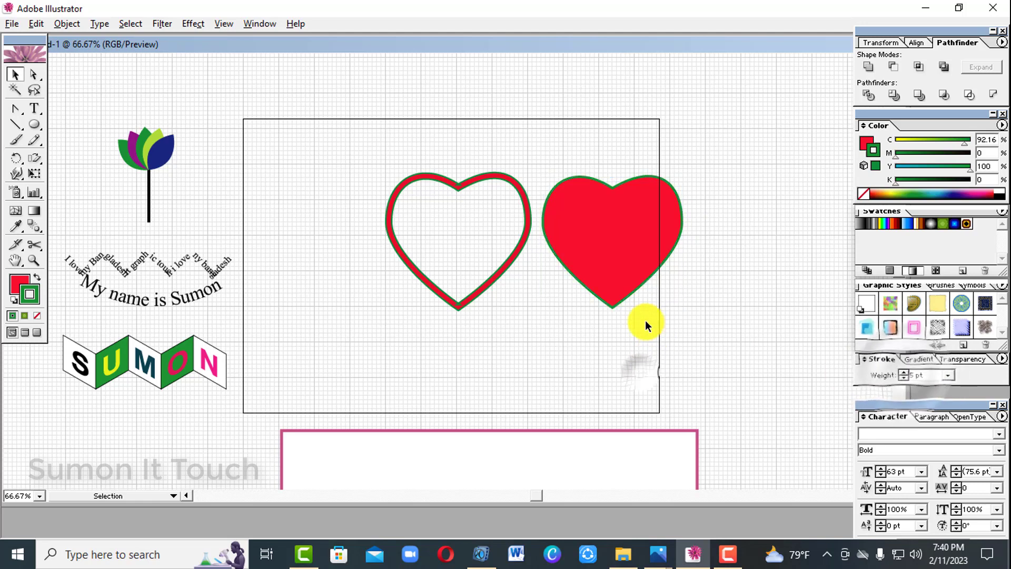
- Shrink the solid red heart to a little over half its size and center it inside the heart outline
click(377, 162)
drag(578, 156, 651, 277)
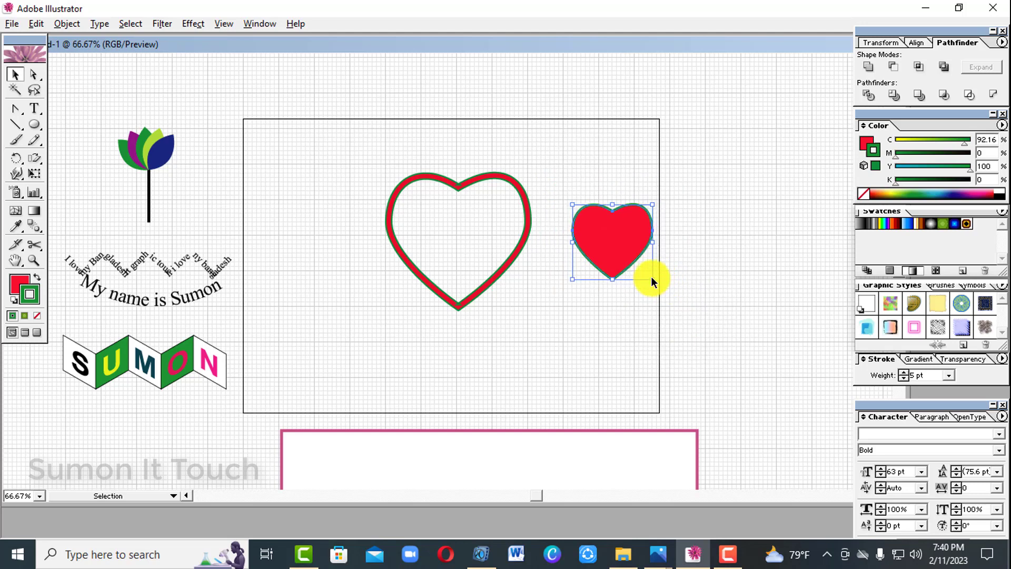
drag(591, 257, 501, 287)
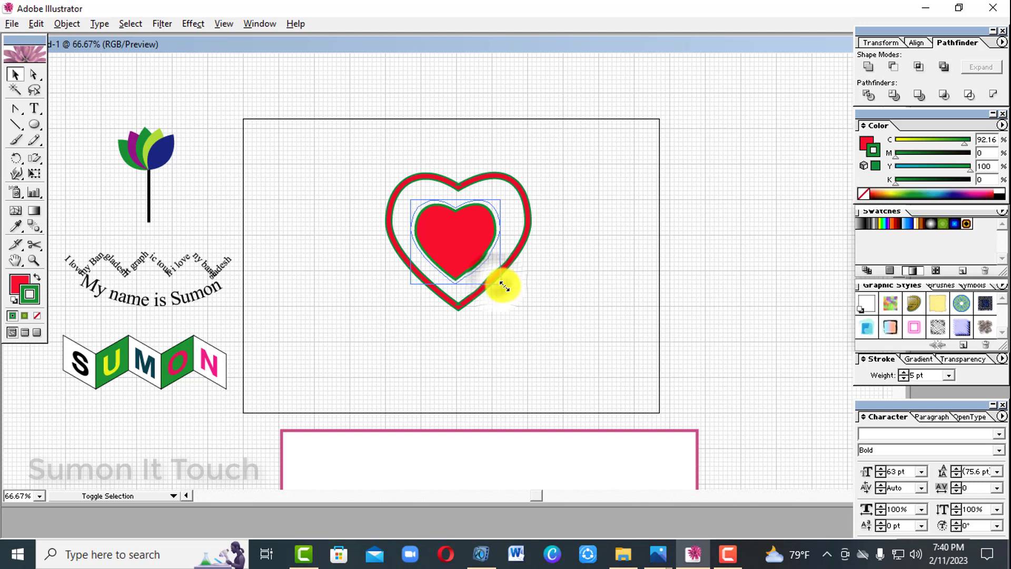
click(567, 311)
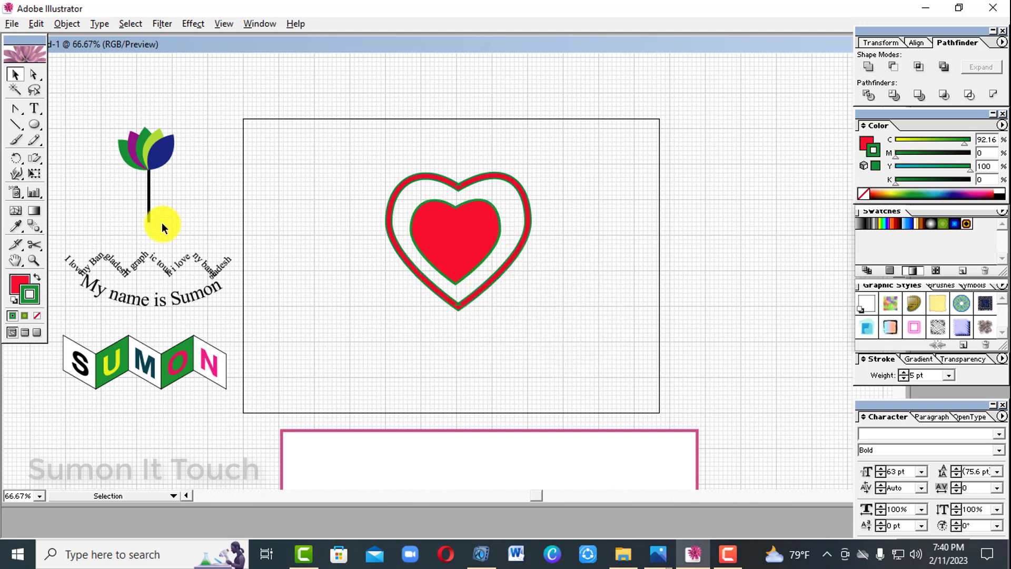
- Draw a straight diagonal line from the inner heart's top notch down to the left, ending just outside the heart outline
click(16, 127)
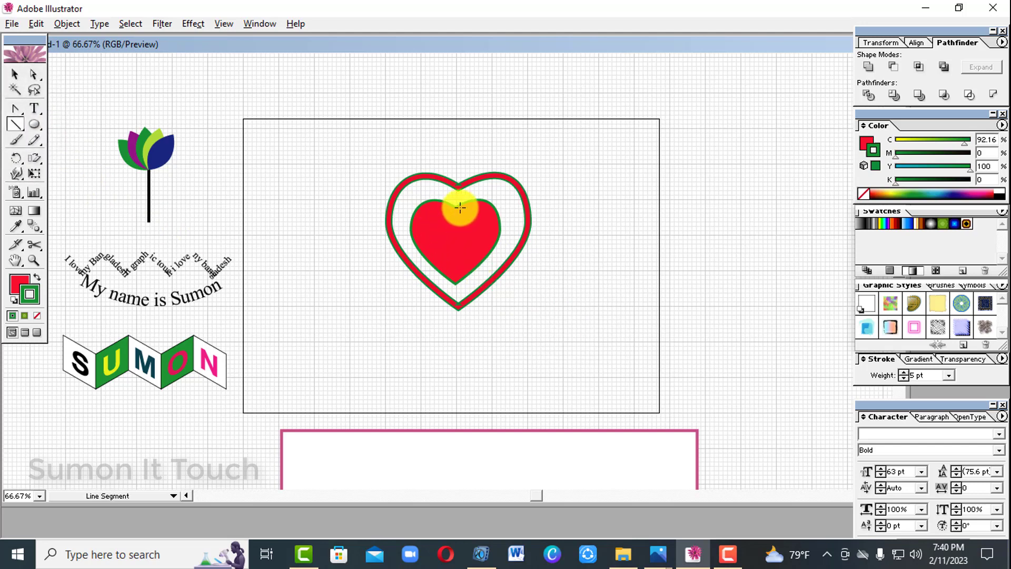
drag(455, 206, 386, 293)
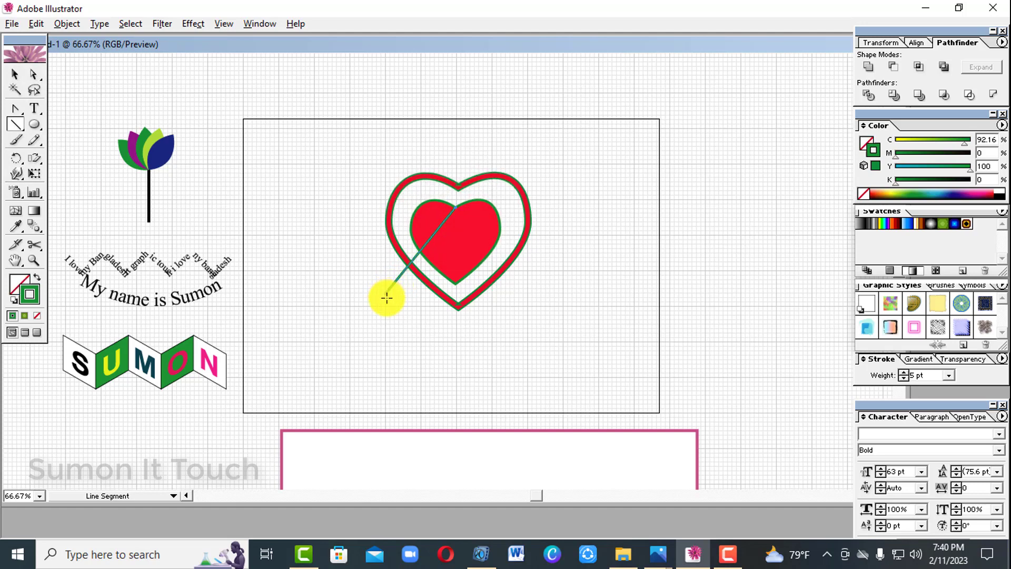
click(21, 81)
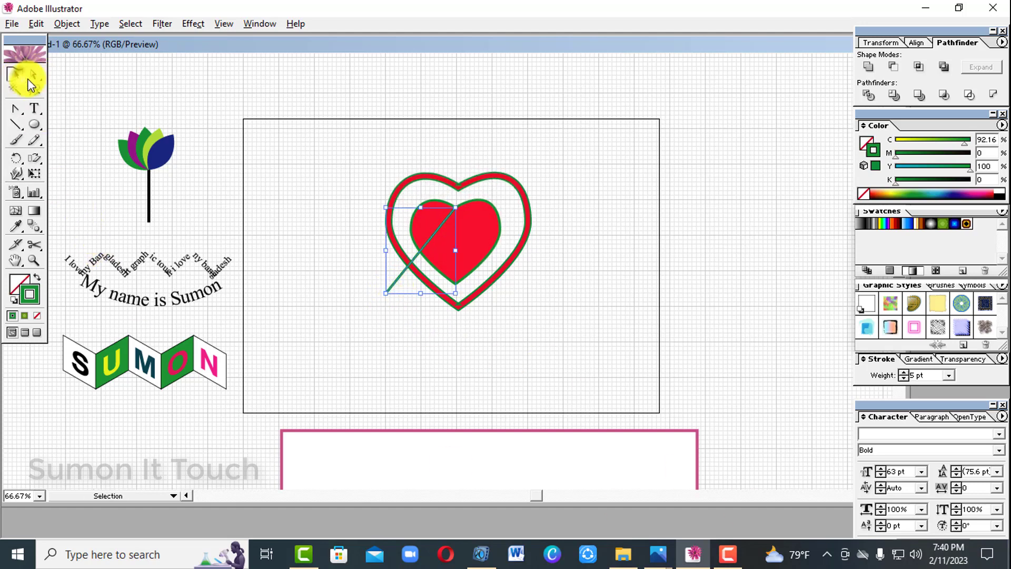
click(289, 180)
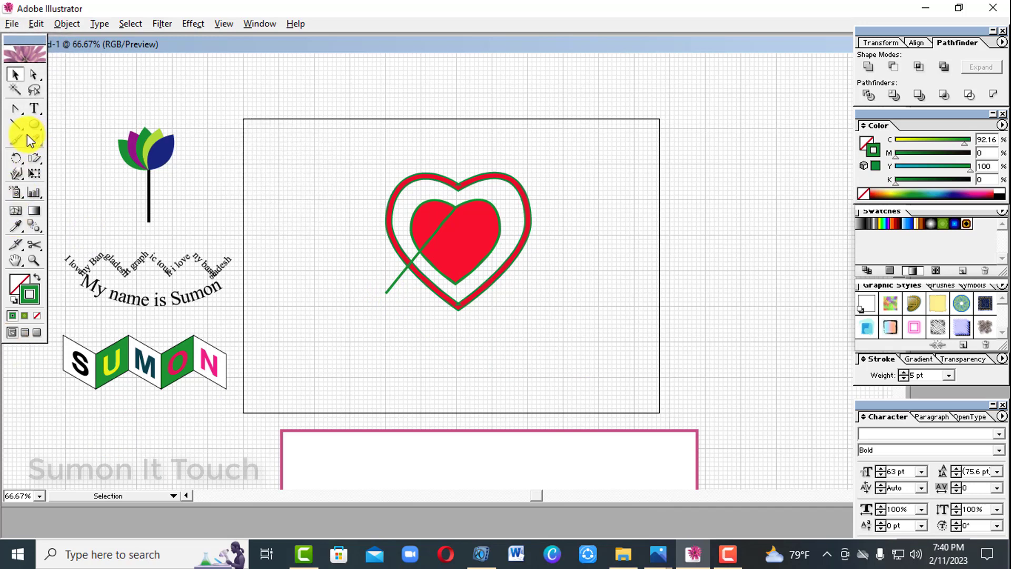
click(23, 112)
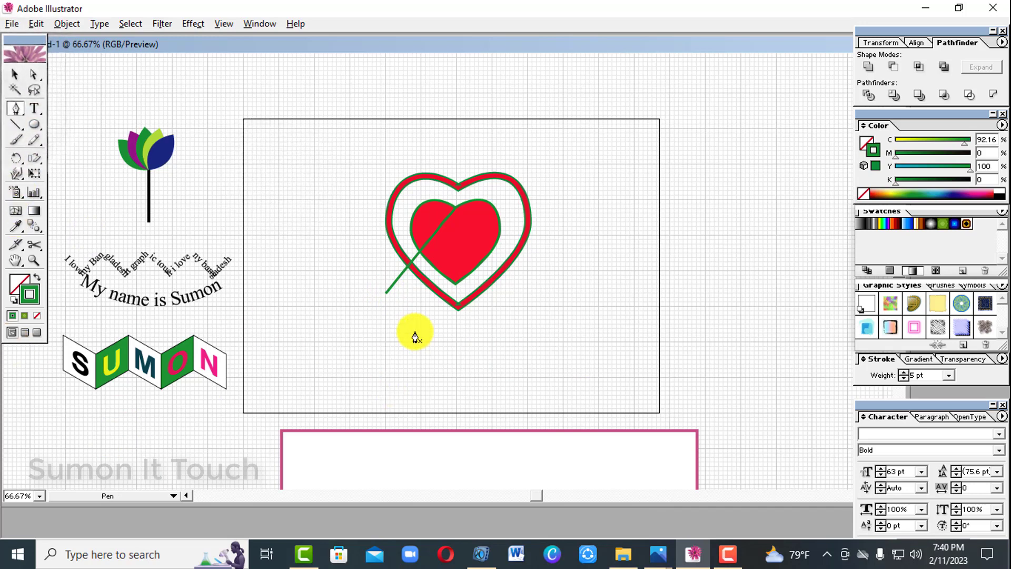
click(385, 288)
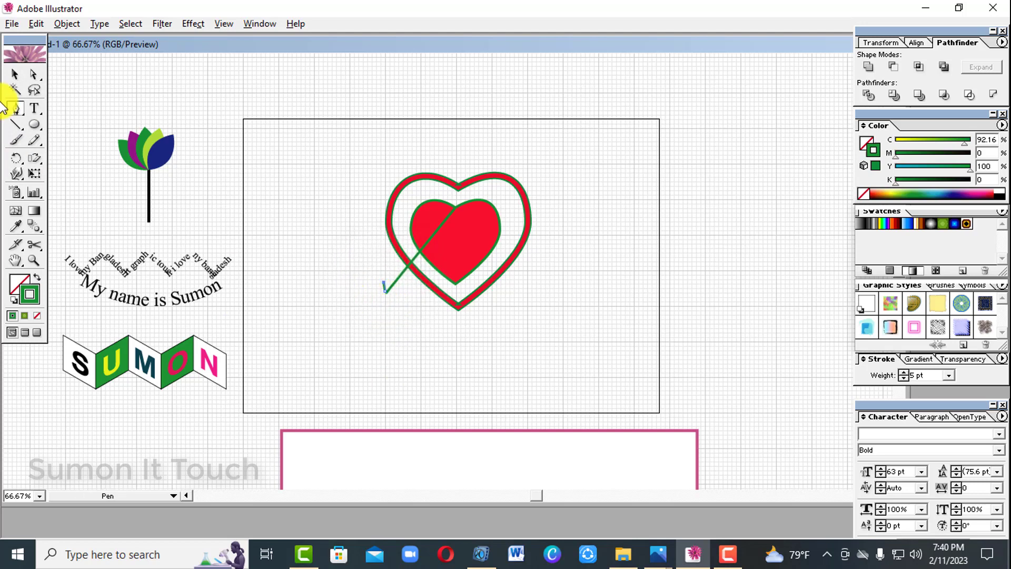
click(16, 74)
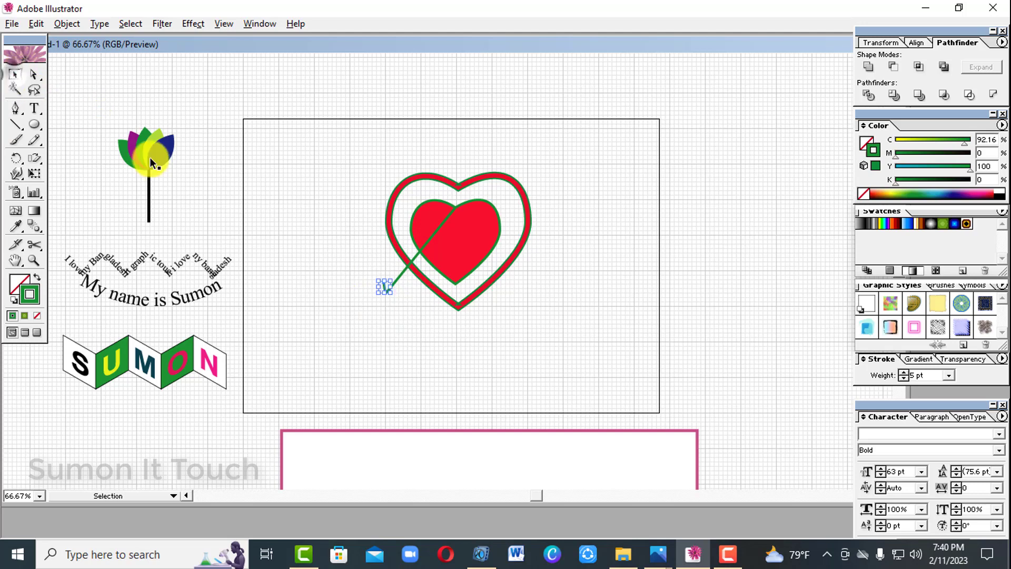
drag(377, 279, 390, 305)
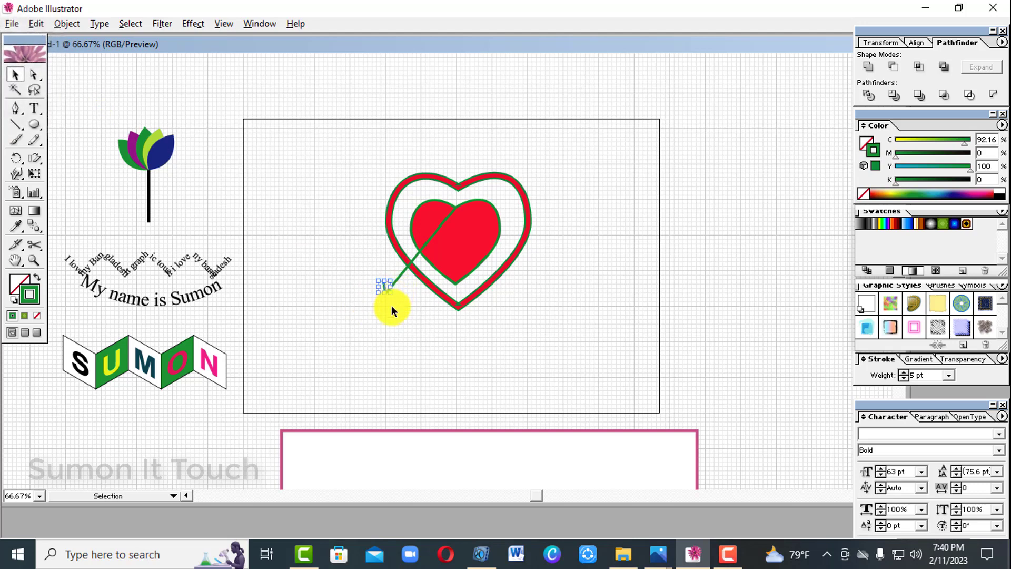
click(16, 109)
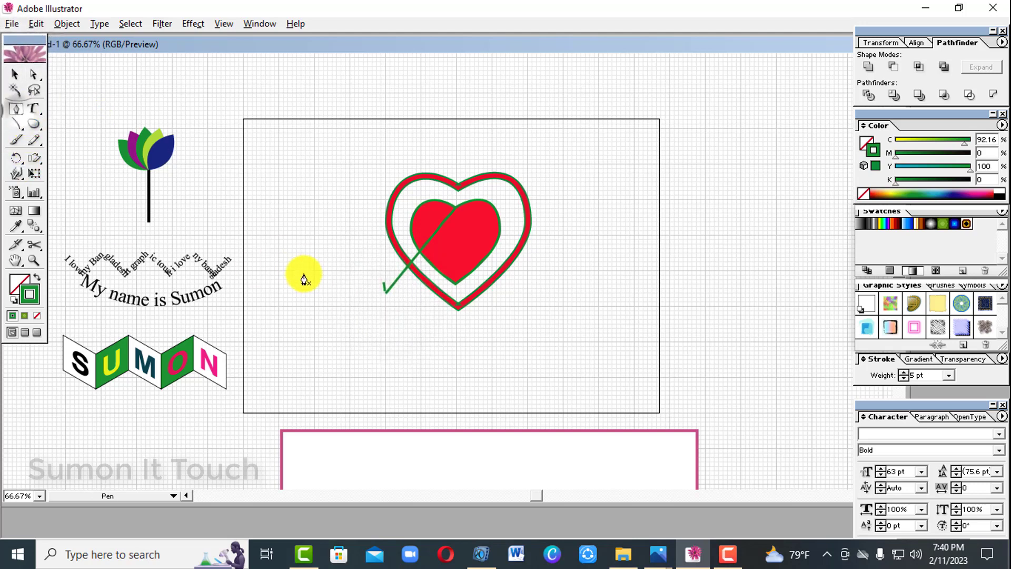
click(389, 291)
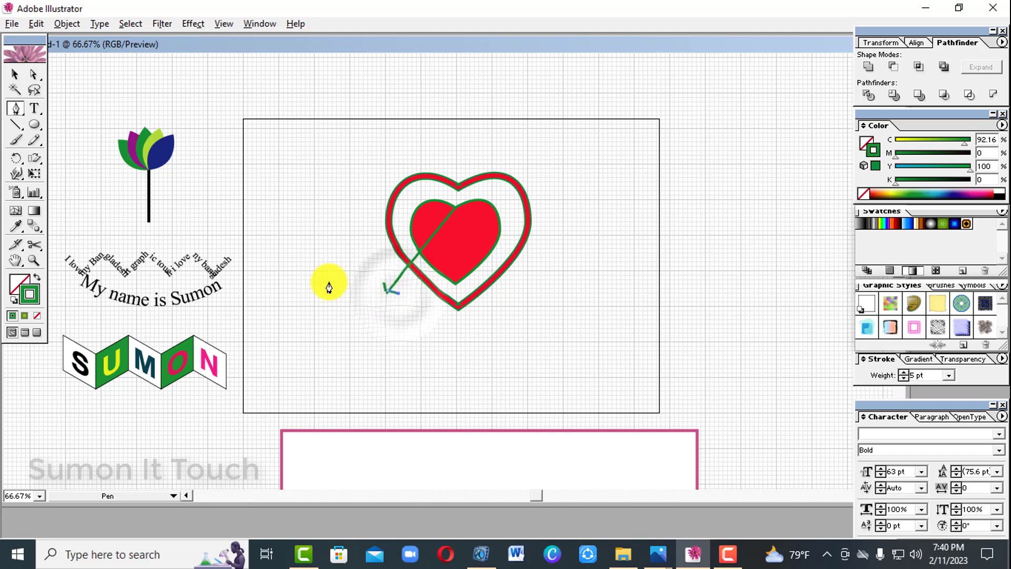
click(15, 74)
key(Delete)
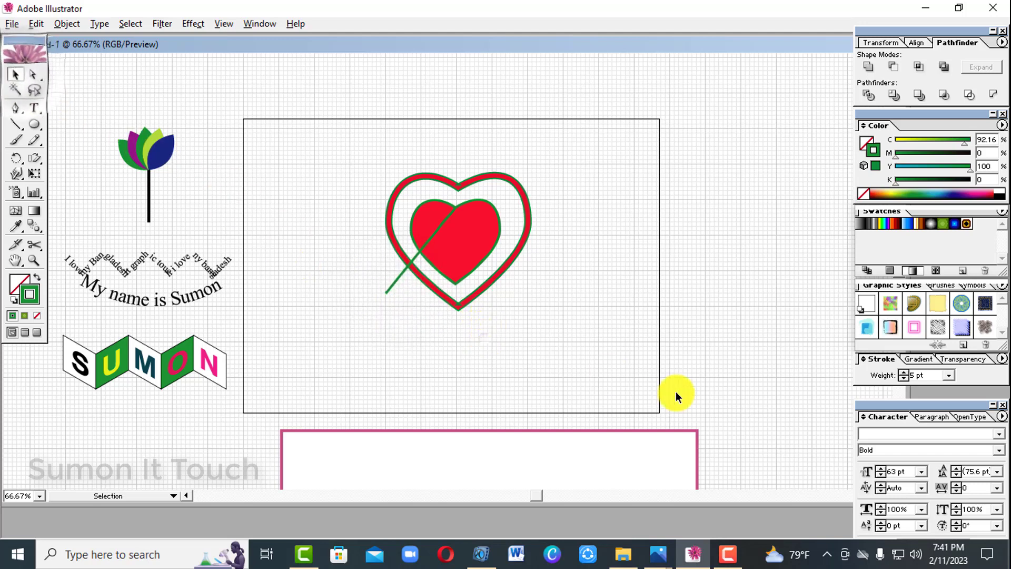
- Draw a small V-shaped arrowhead with the Pen tool at the diagonal line's lower-left end
click(14, 110)
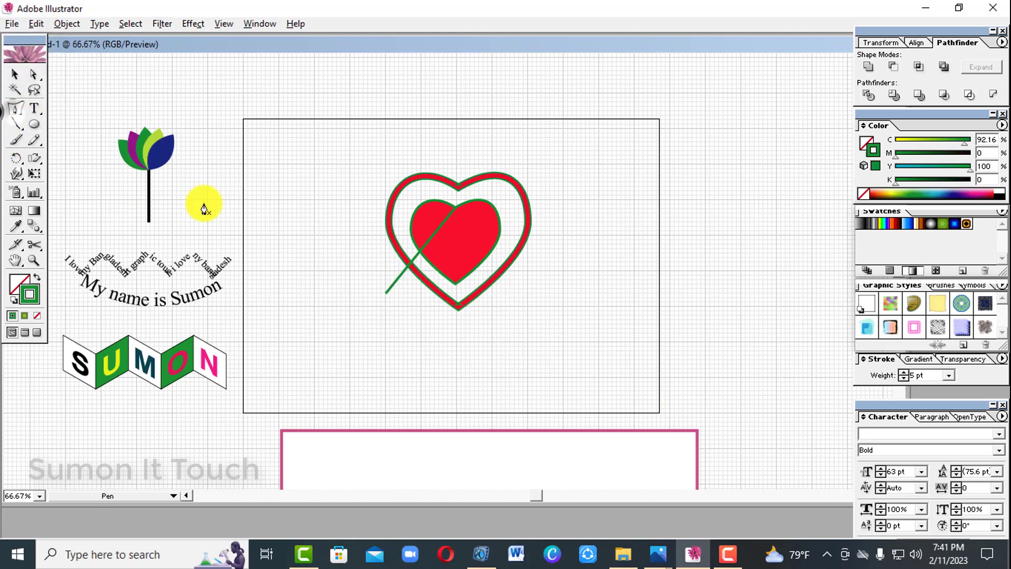
click(387, 276)
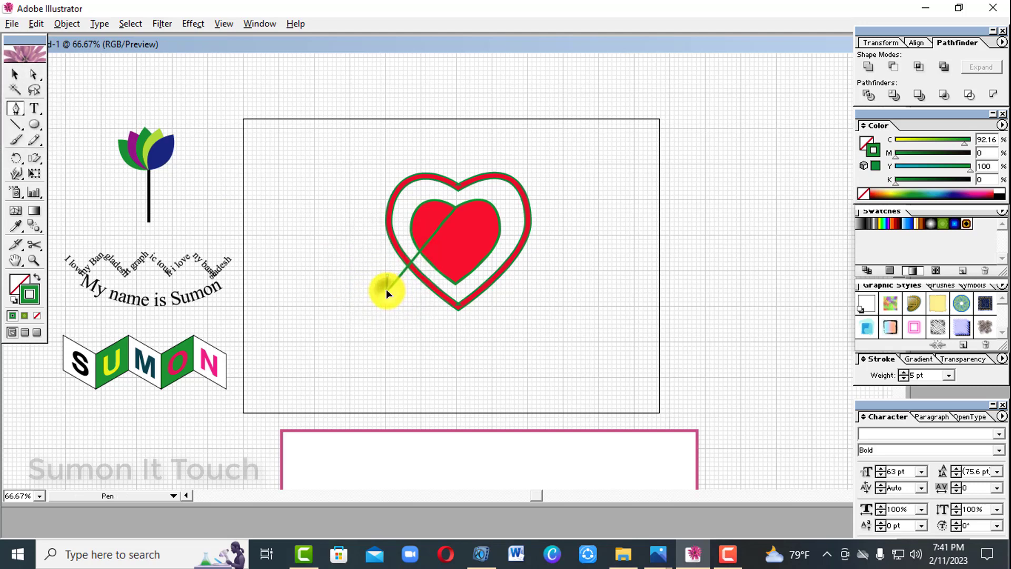
click(387, 293)
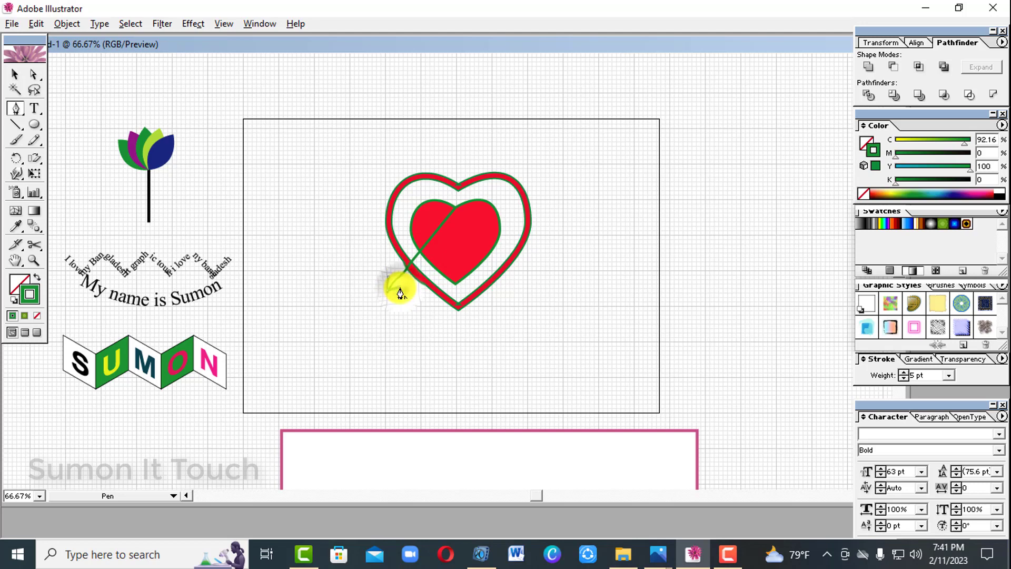
click(400, 288)
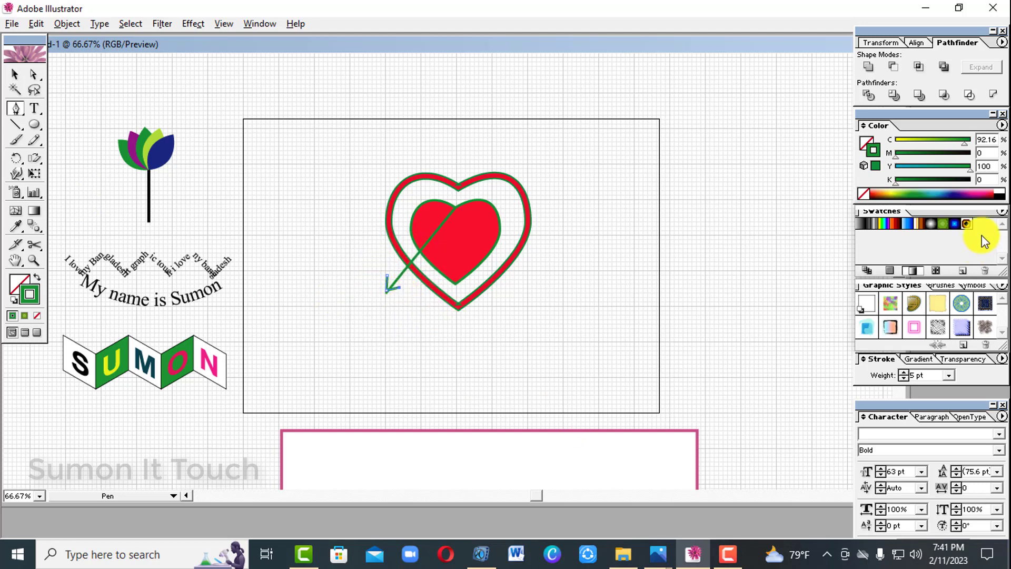
- Set the arrowhead's stroke to red, C 0, M 93.33, Y 92, K 1.57, and deselect it
click(987, 188)
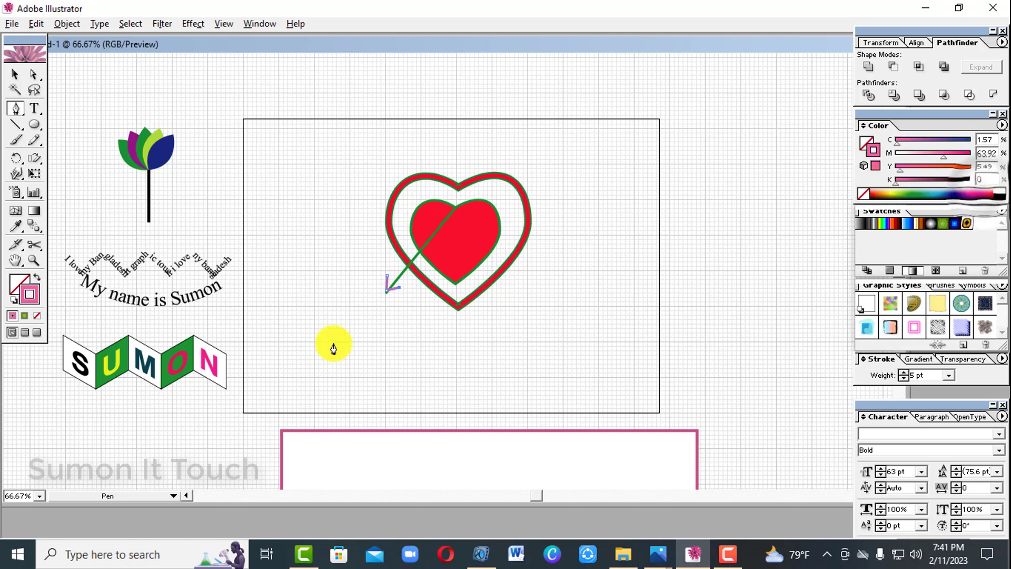
click(992, 192)
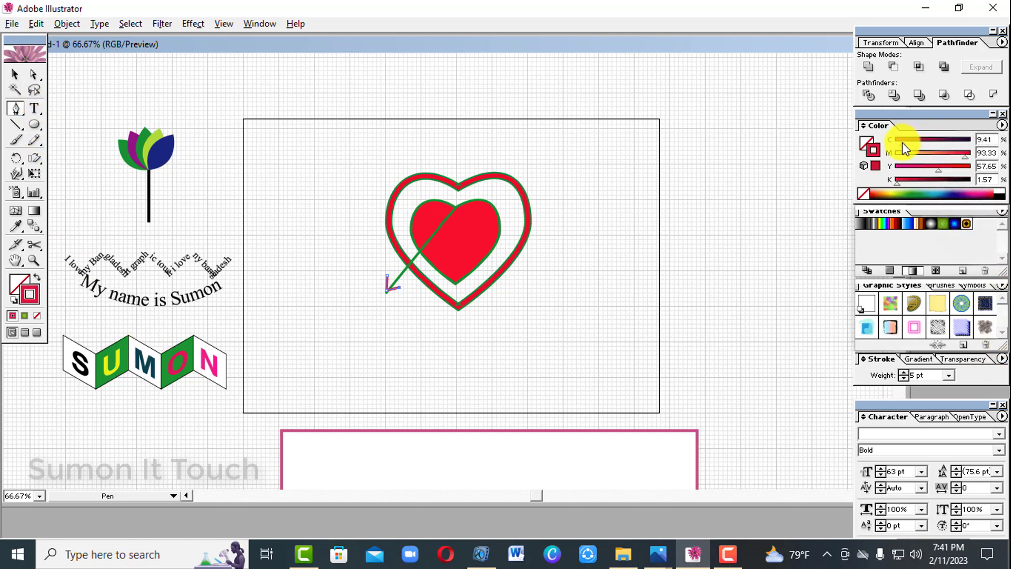
drag(941, 170, 964, 166)
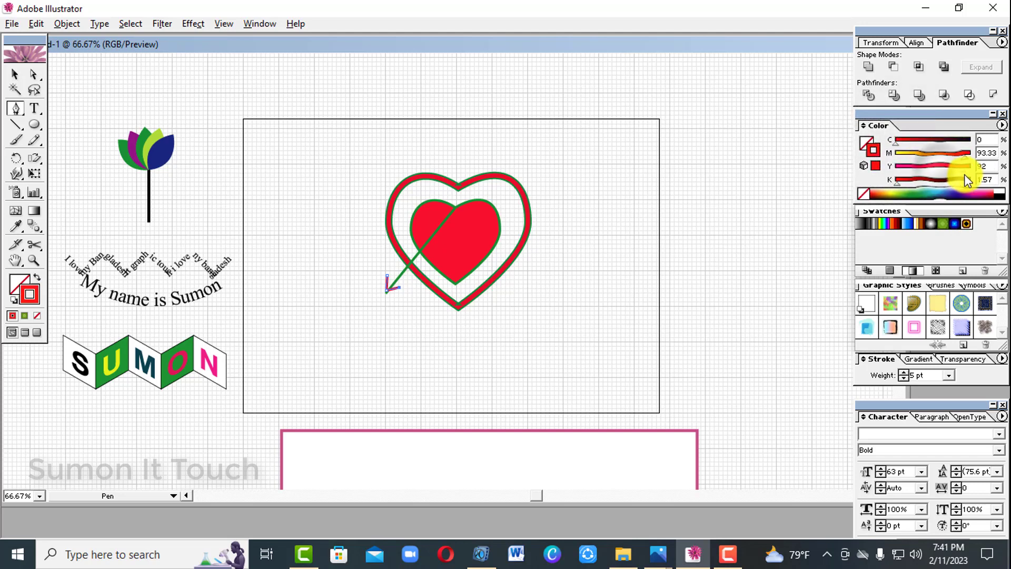
click(14, 74)
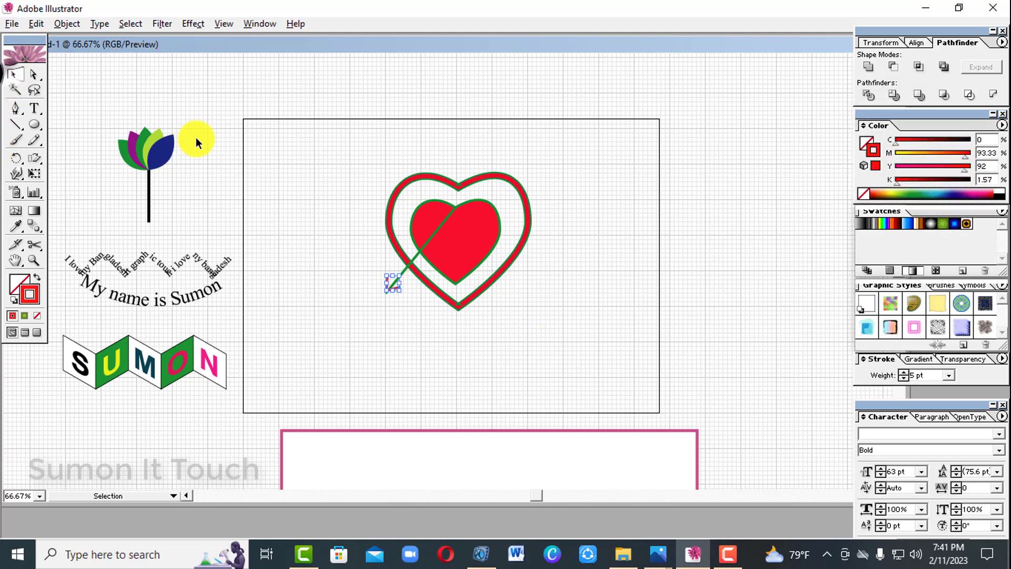
click(197, 140)
- Set the diagonal line's stroke to yellow, C 0, M 4.31, Y 96.08, K 0.78, with a 6 pt weight
click(430, 236)
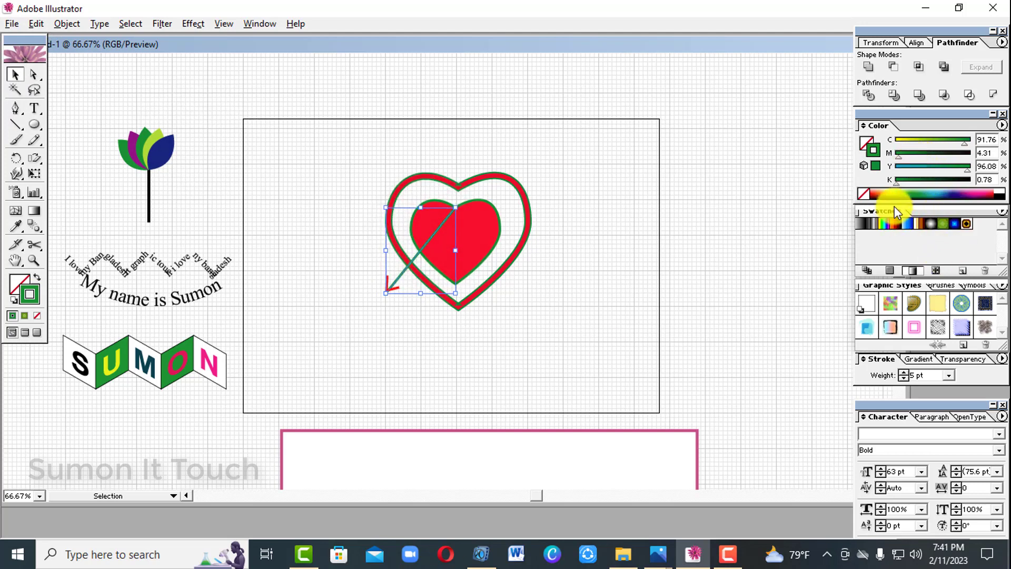
click(899, 140)
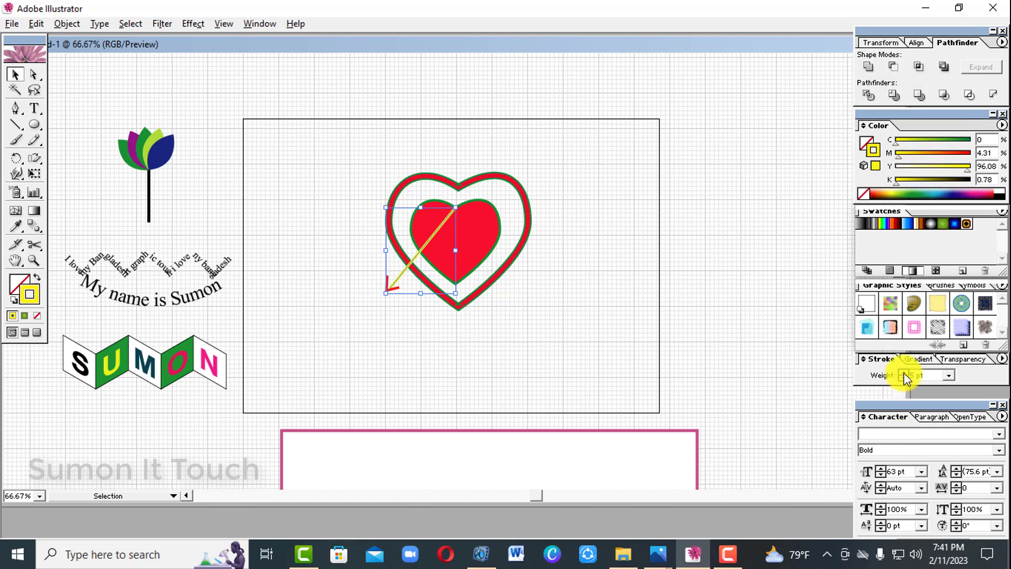
click(722, 312)
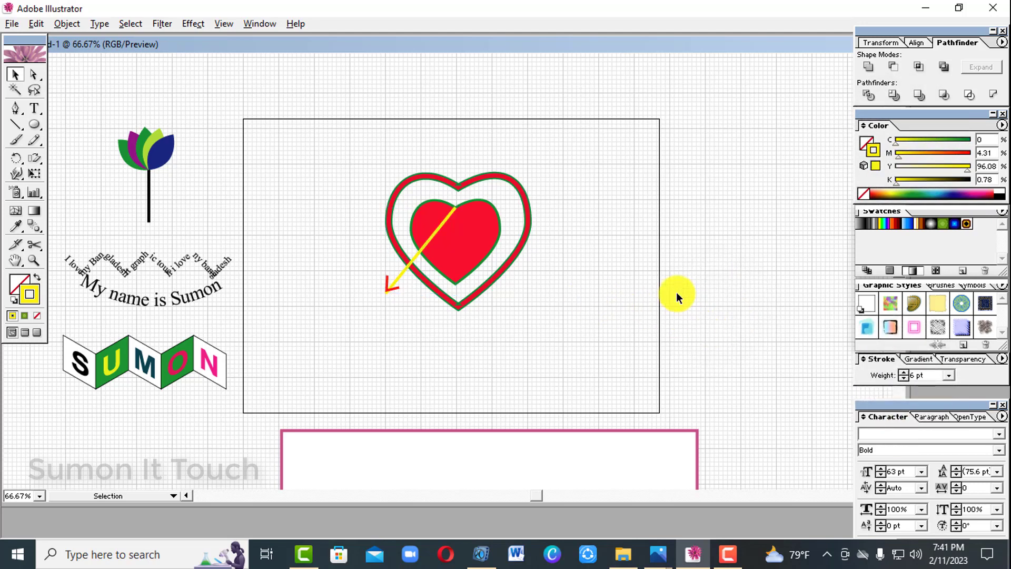
- Shrink the whole heart logo to about 60%, park it outside the artboard's upper-left corner, and shift the flower logo left to clear it
drag(391, 166, 532, 348)
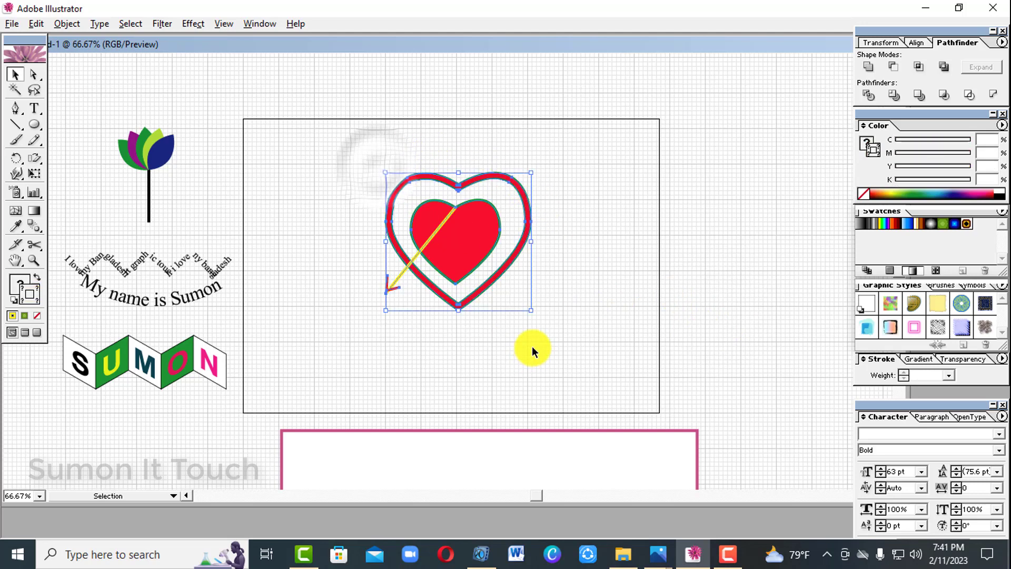
drag(531, 311, 504, 285)
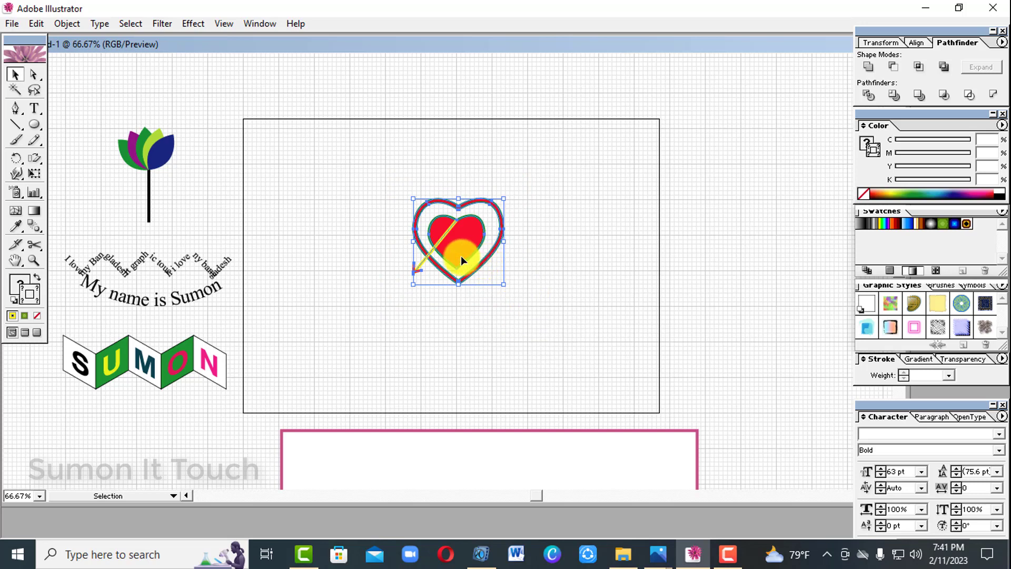
drag(461, 255, 203, 117)
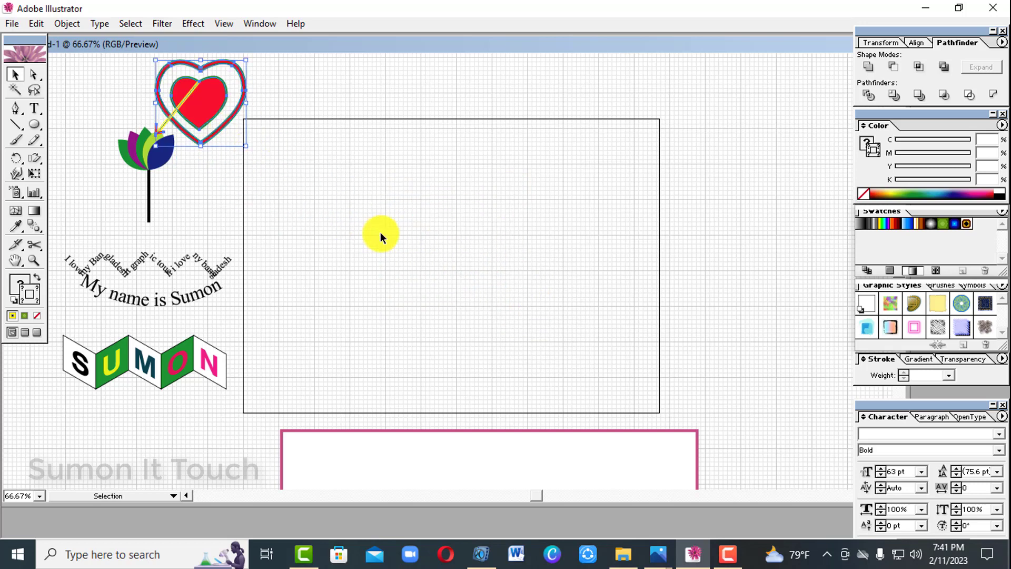
click(380, 234)
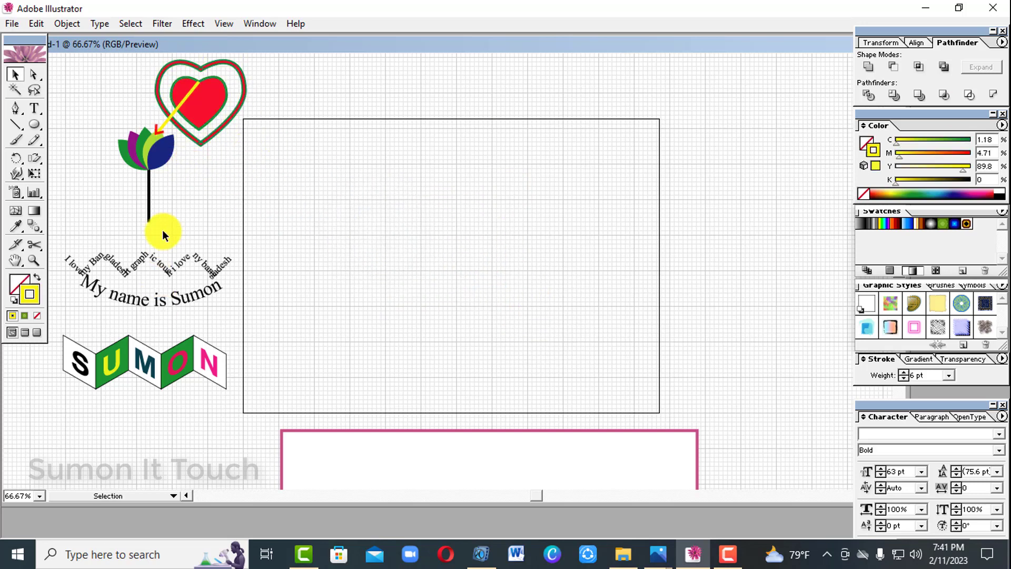
drag(135, 153, 93, 146)
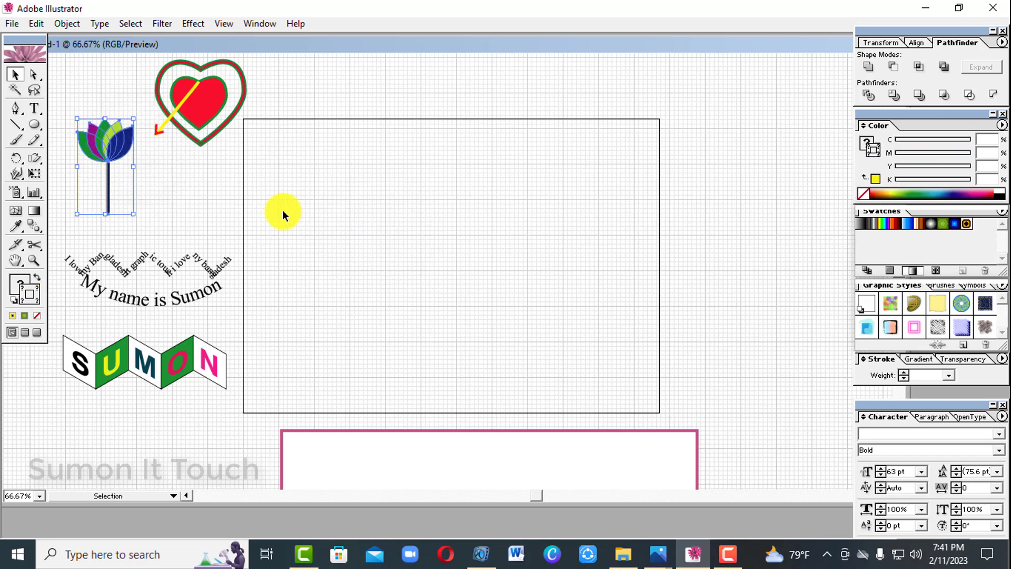
click(321, 242)
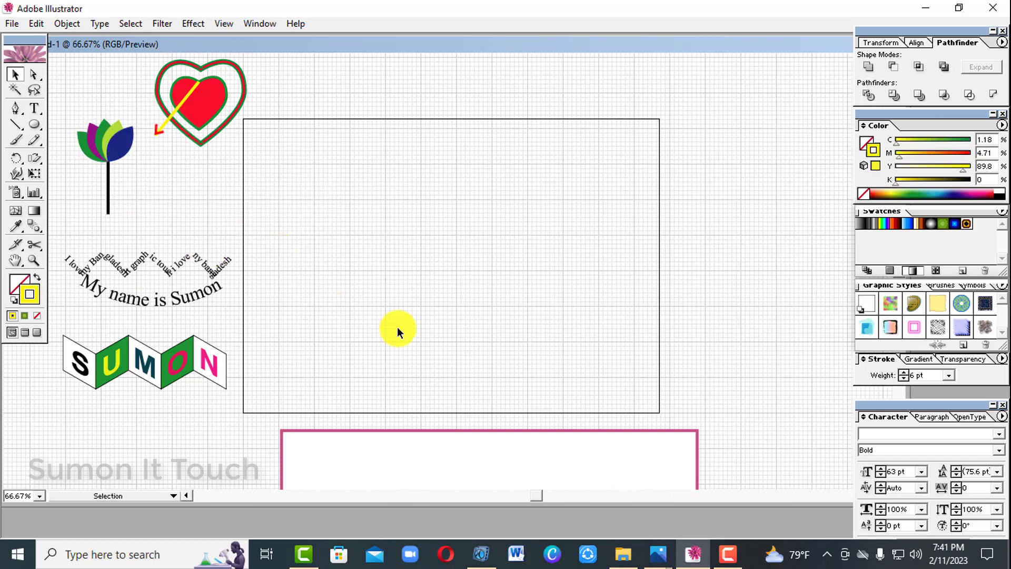
- Add the text 20 in the middle of the empty artboard and enlarge it to about 357 pt
click(32, 109)
click(431, 206)
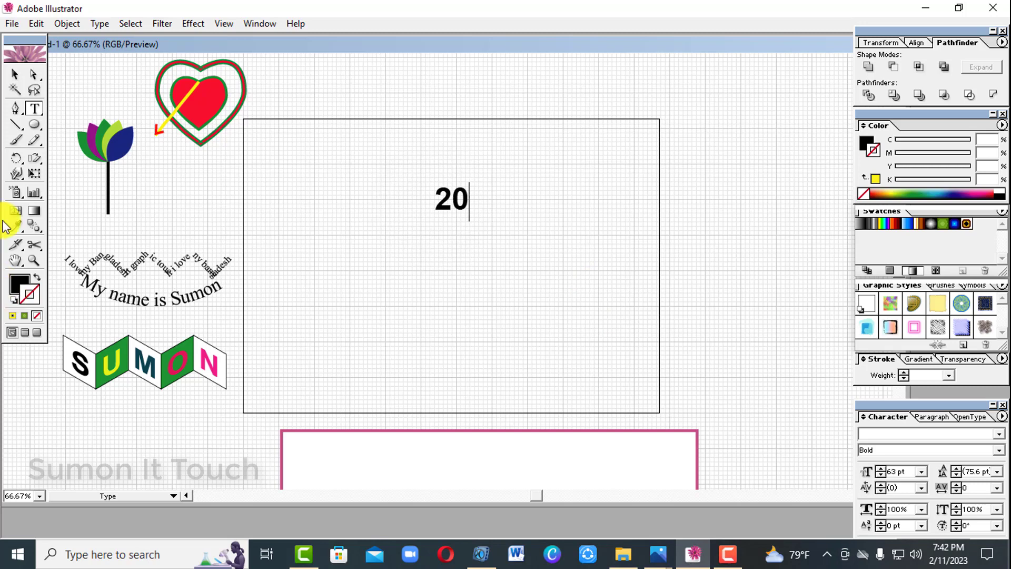
click(16, 76)
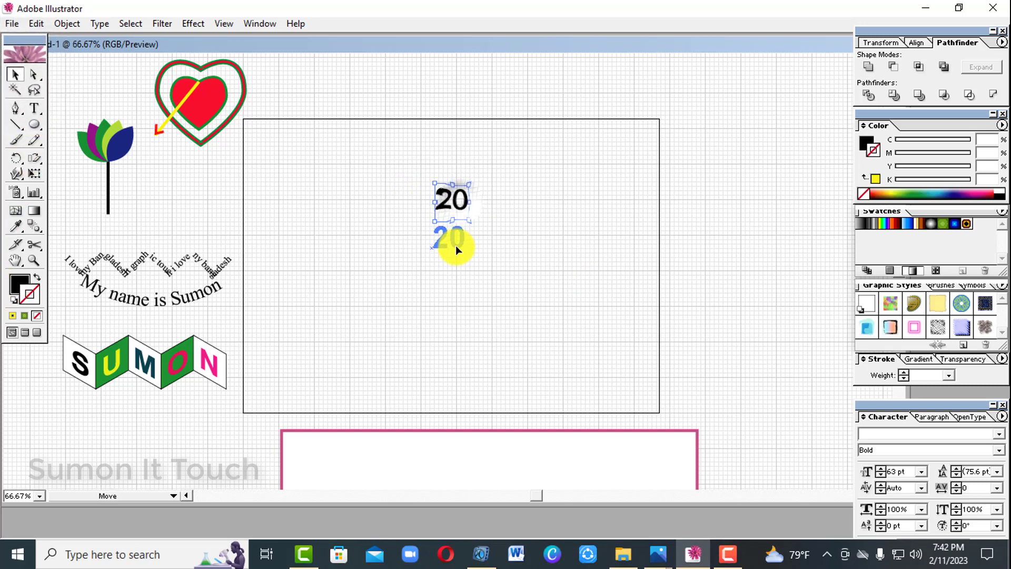
drag(457, 245, 465, 275)
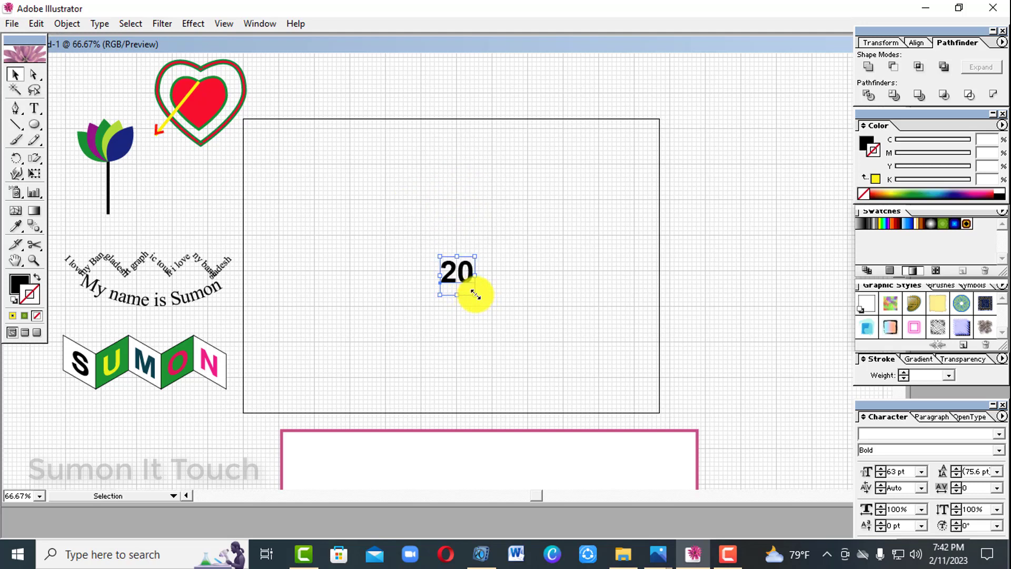
drag(476, 294, 556, 384)
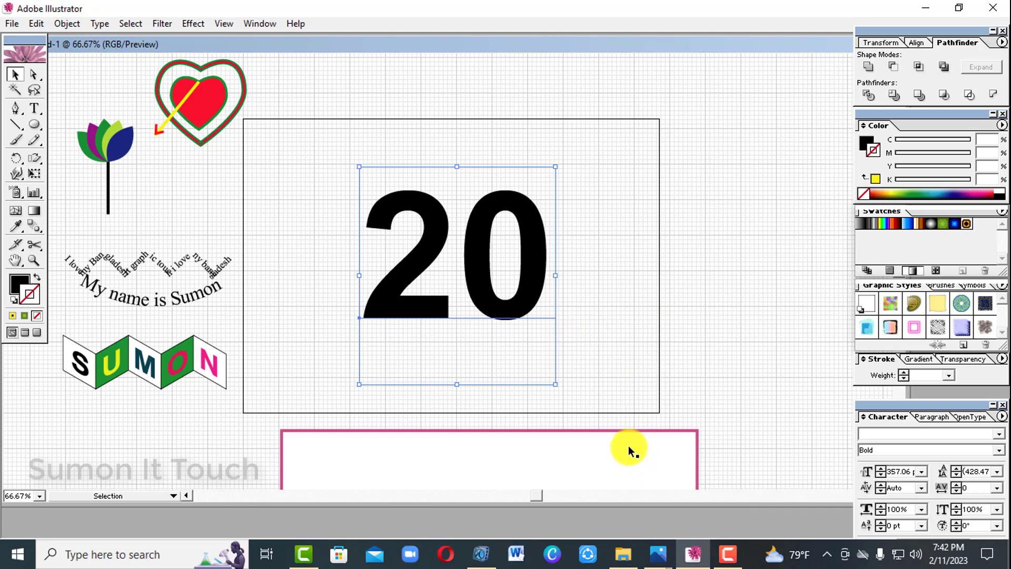
- Convert the text 20 to outlines and ungroup its digits
click(95, 27)
click(142, 173)
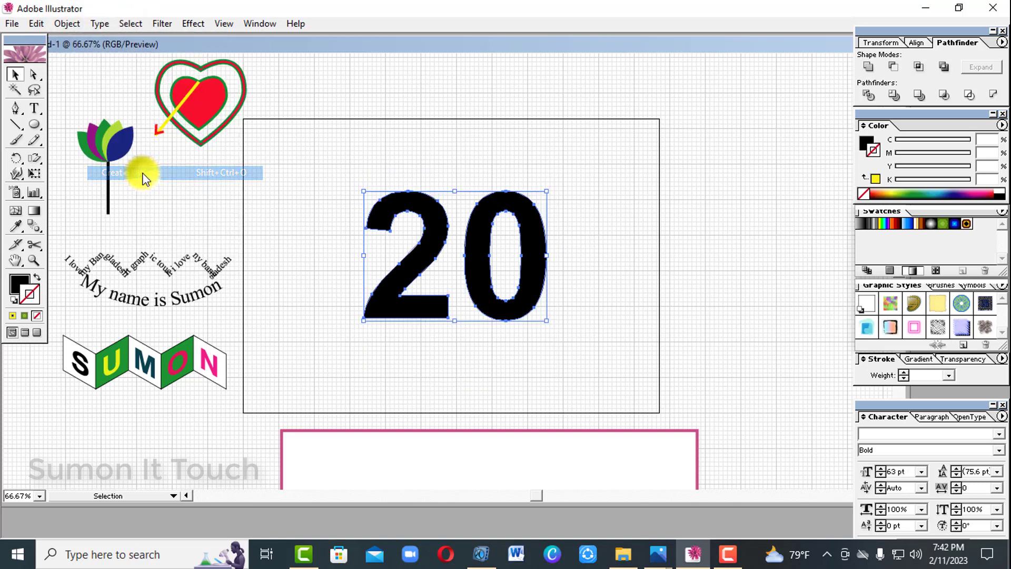
right_click(477, 267)
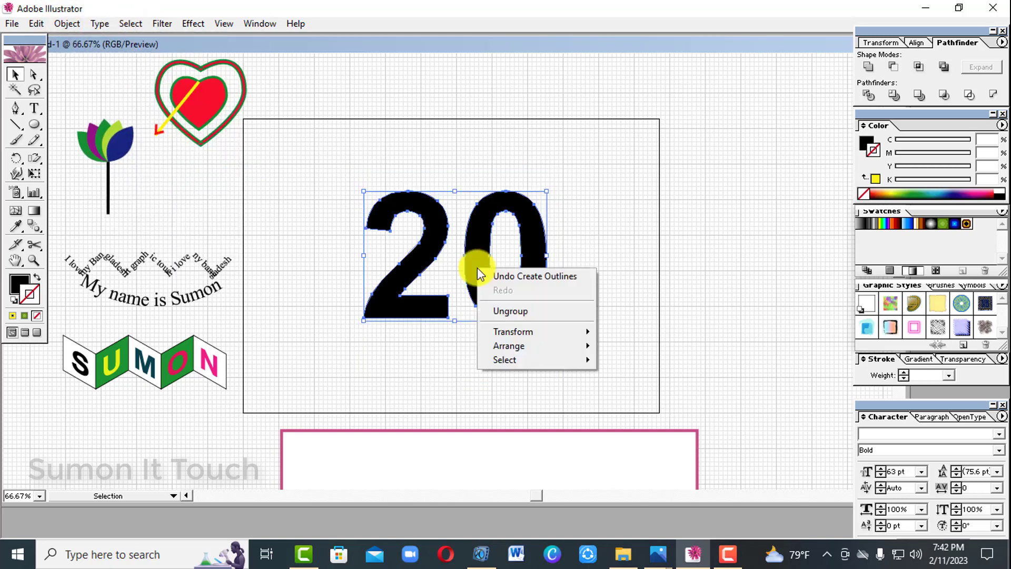
click(513, 312)
- Fill the 0 with red, C 0.78, M 93.33, Y 98, K 0, and leave it without a stroke
click(511, 300)
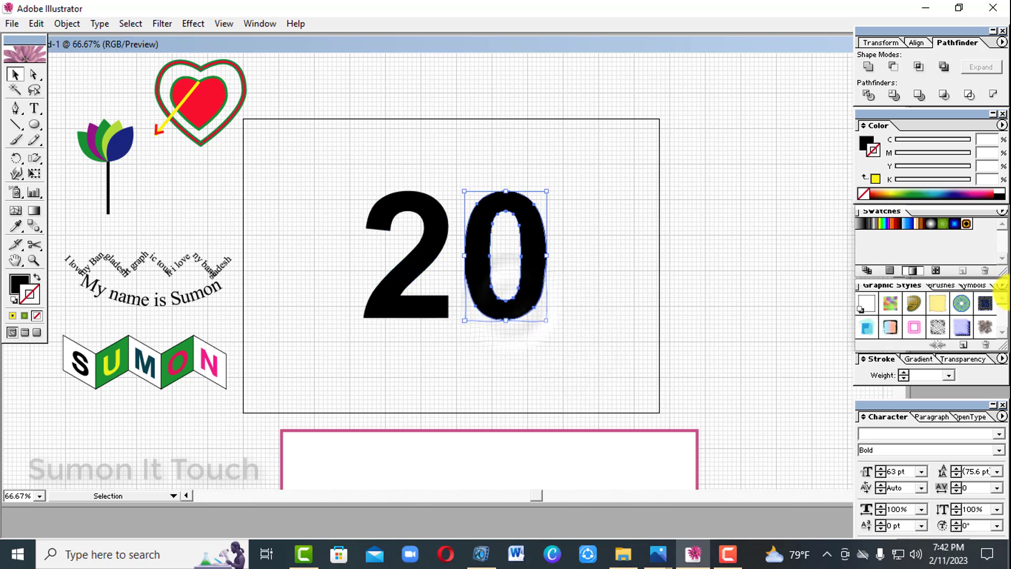
click(985, 191)
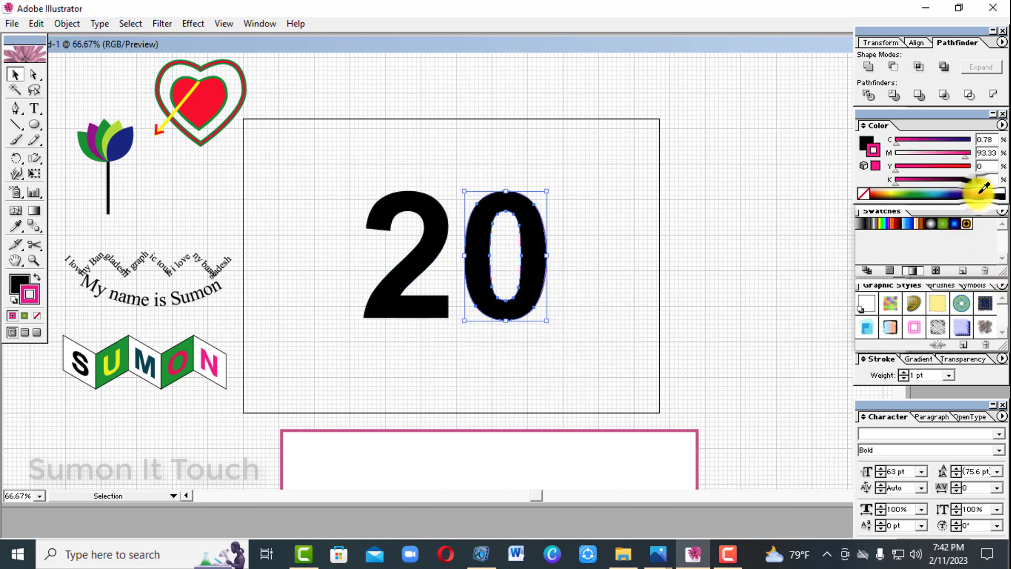
drag(962, 172, 970, 164)
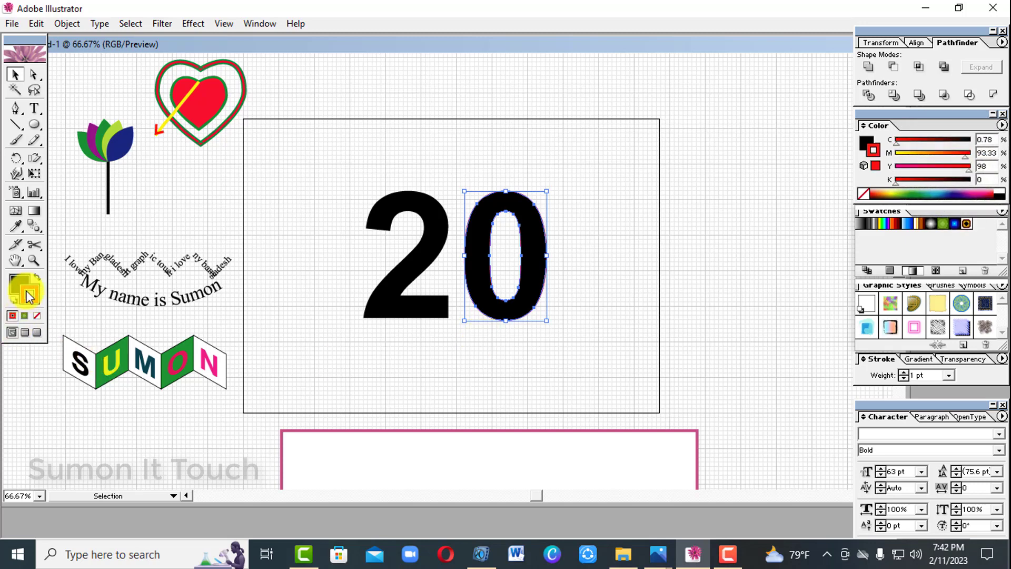
click(37, 277)
click(37, 315)
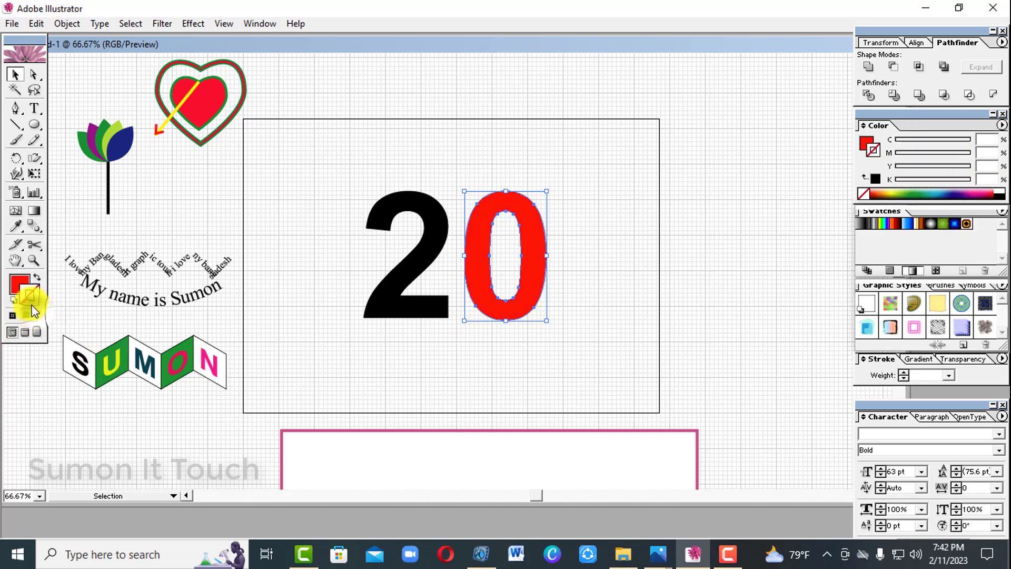
click(18, 283)
- Move the red 0 left so that it overlaps the right part of the 2, slightly raised above it
click(395, 290)
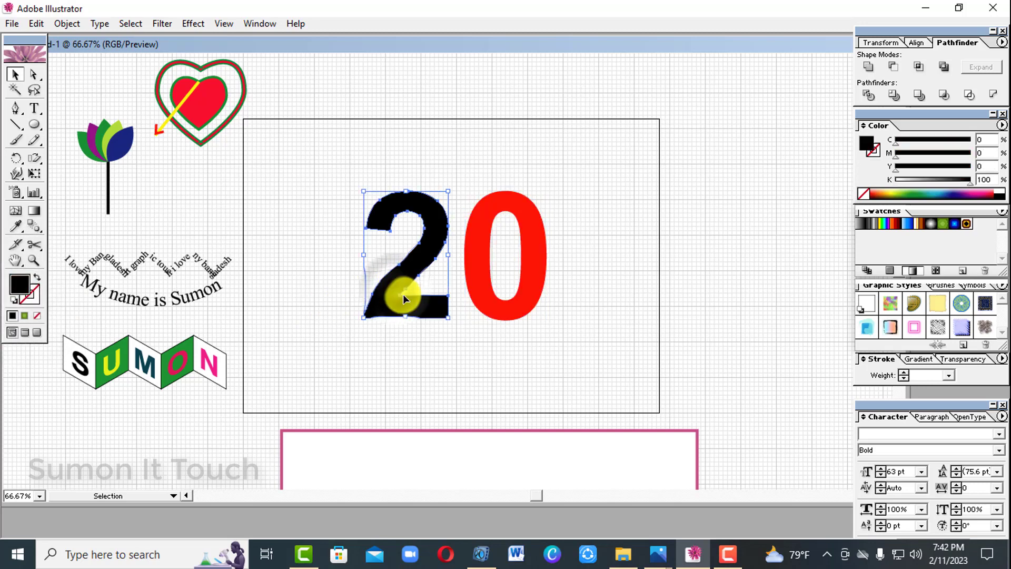
click(497, 342)
click(507, 307)
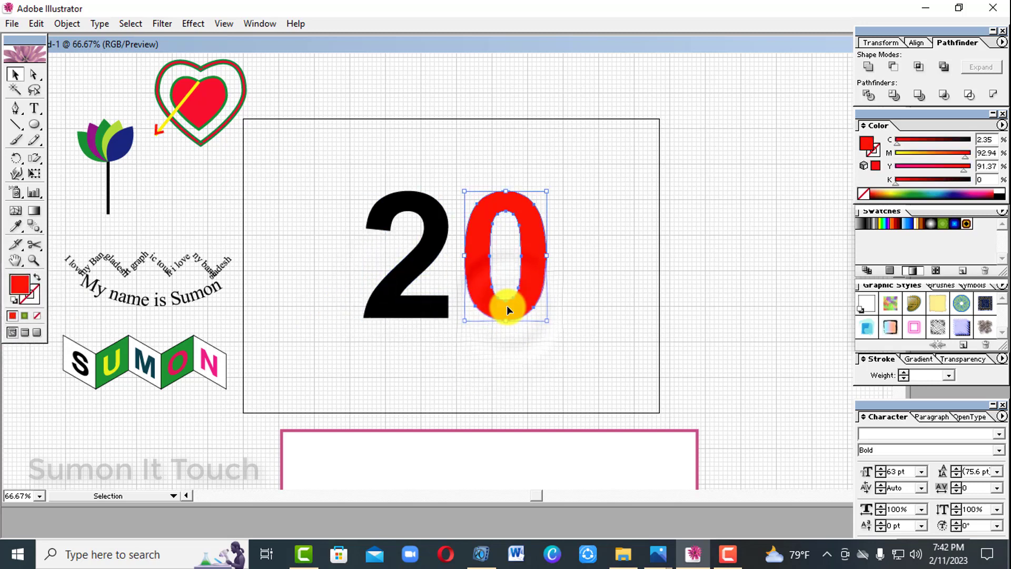
drag(507, 309, 506, 308)
key(Left)
key(Left)
key(Left)
key(Left)
key(Left)
key(Left)
key(Left)
key(Left)
key(Left)
key(Left)
key(Left)
key(Left)
key(Left)
key(Left)
key(Left)
key(Left)
key(Left)
key(Left)
key(Left)
key(Left)
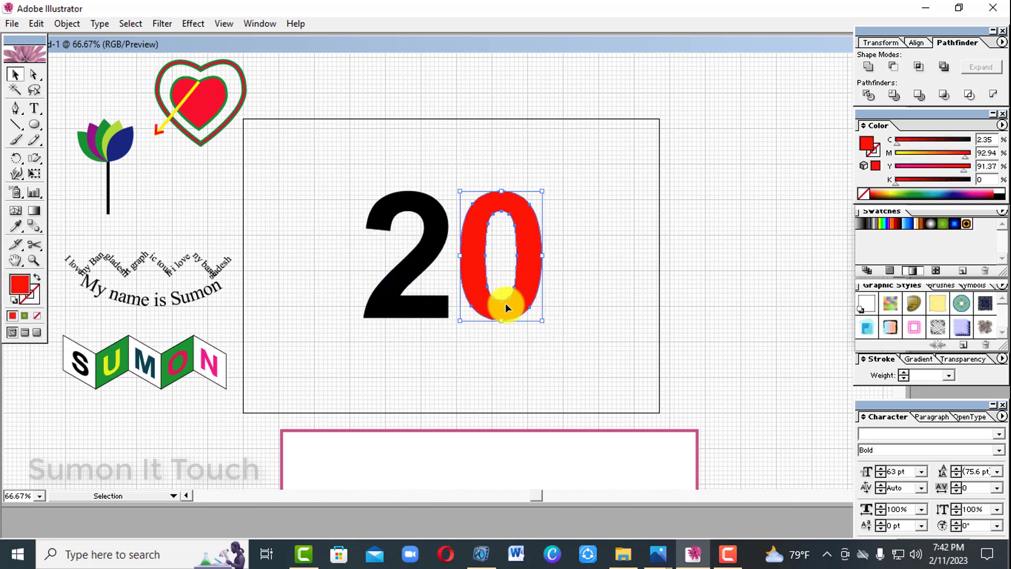
drag(506, 308, 442, 308)
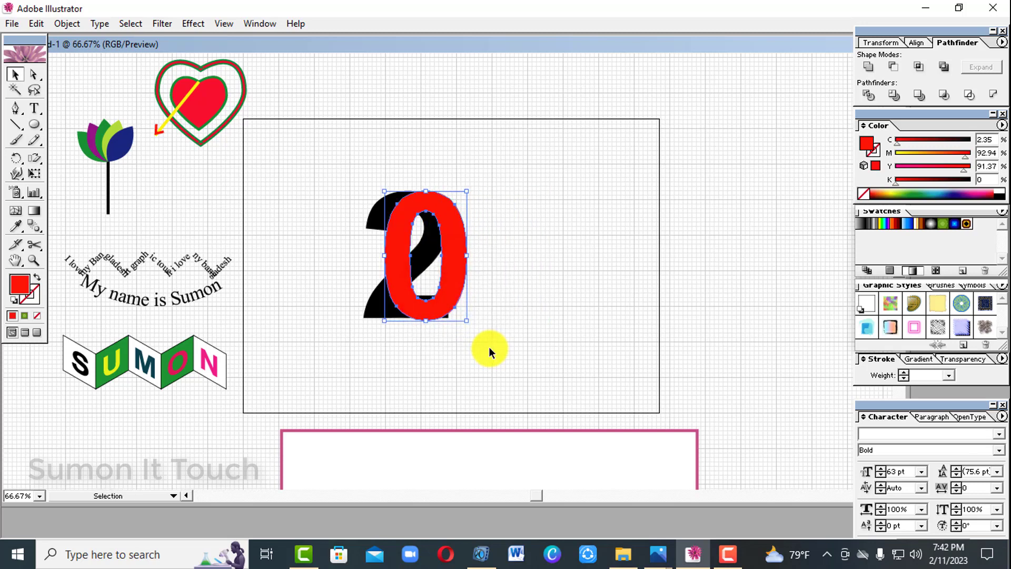
key(shift+Right)
key(shift+Right)
key(shift+Right)
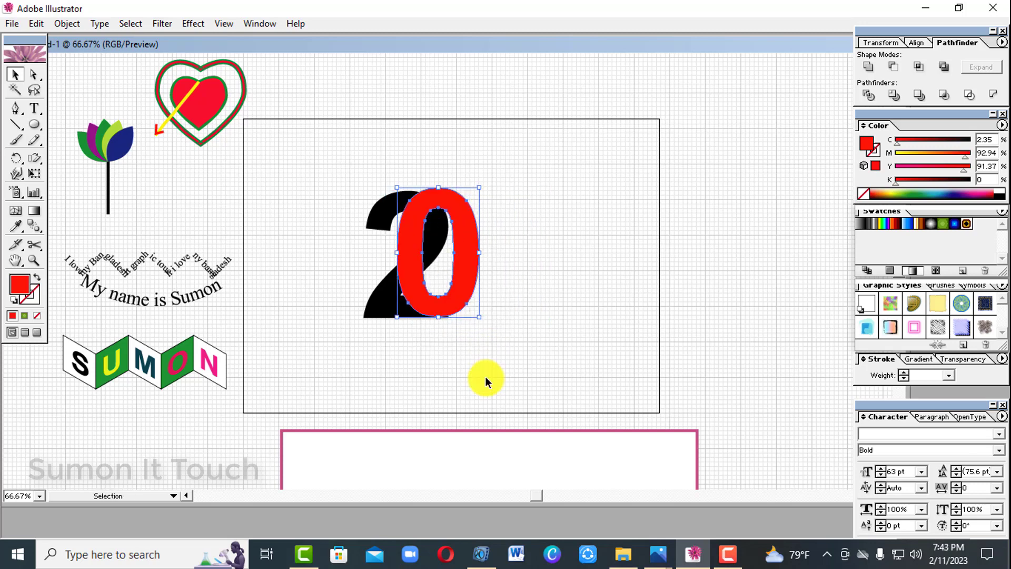
- Recolor the 2 with the green sampled from the flower logo's petal using the Eyedropper, and deselect it
click(376, 311)
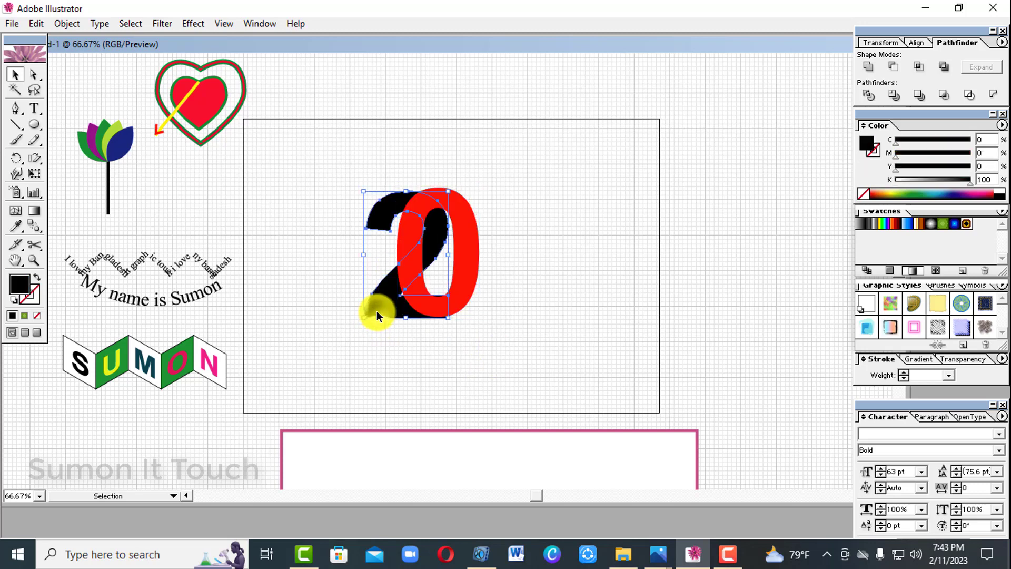
click(17, 228)
click(88, 138)
click(411, 262)
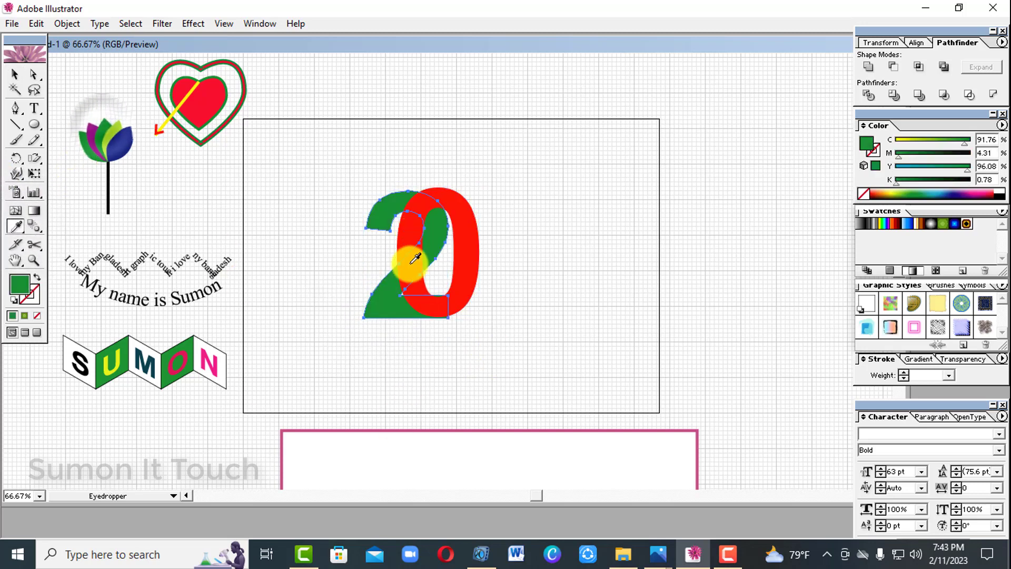
click(14, 74)
click(494, 326)
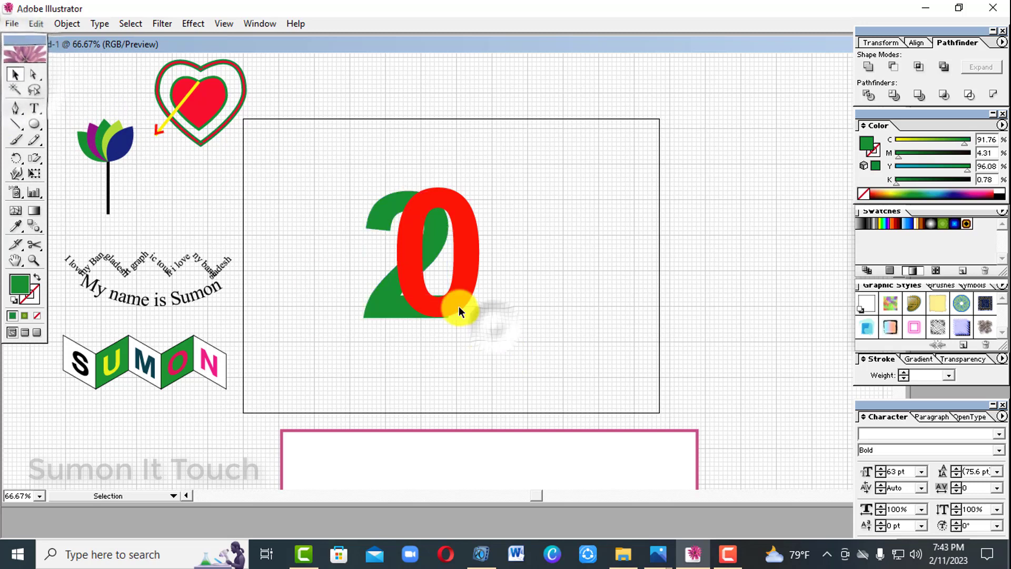
- Split the overlapping 2 and 0 into separate pieces with the Pathfinder Divide operation
drag(351, 169, 483, 327)
click(463, 232)
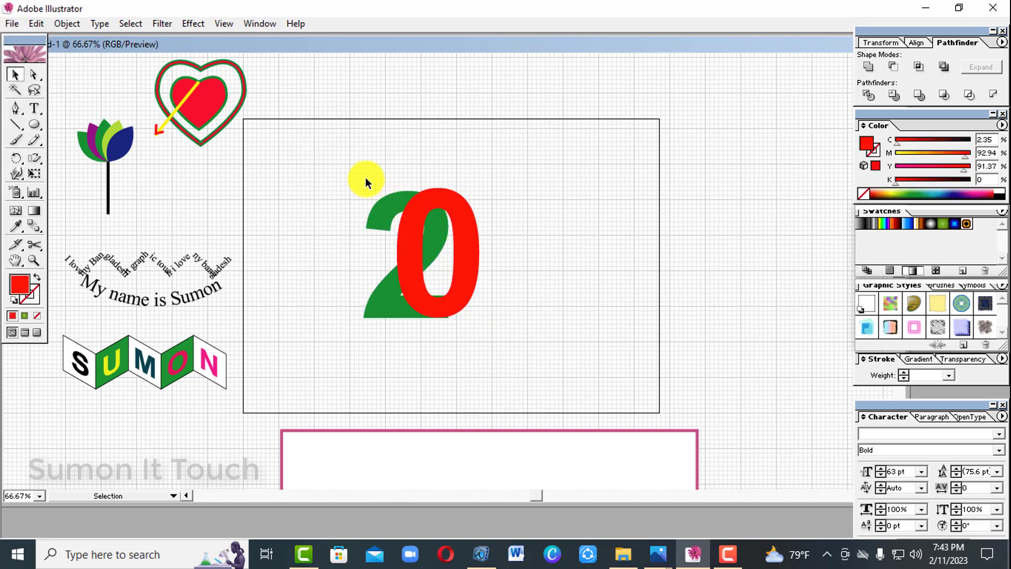
drag(365, 178, 489, 361)
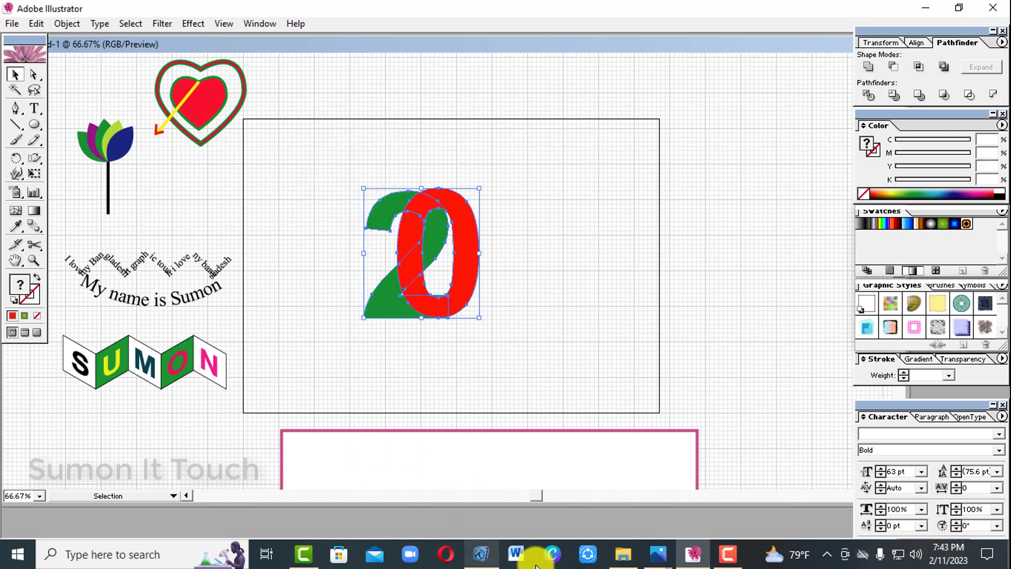
click(868, 100)
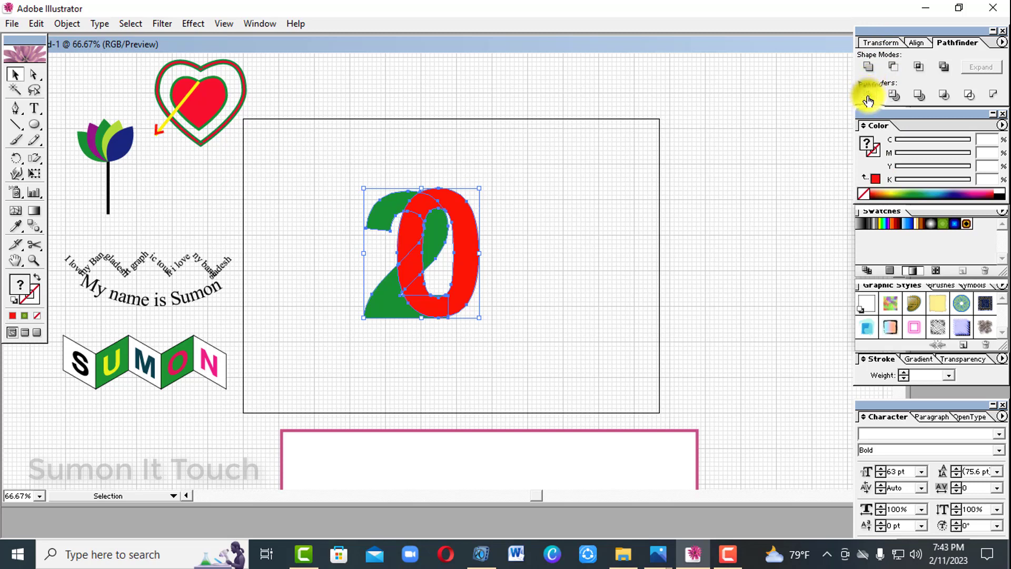
click(437, 349)
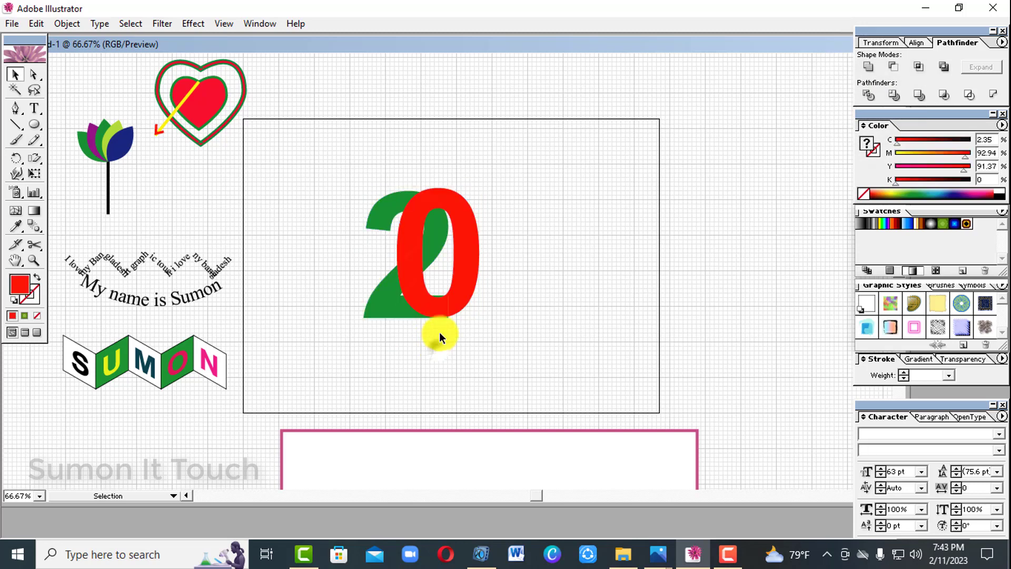
- Ungroup the divided pieces of the 20 and deselect them
click(410, 233)
right_click(410, 234)
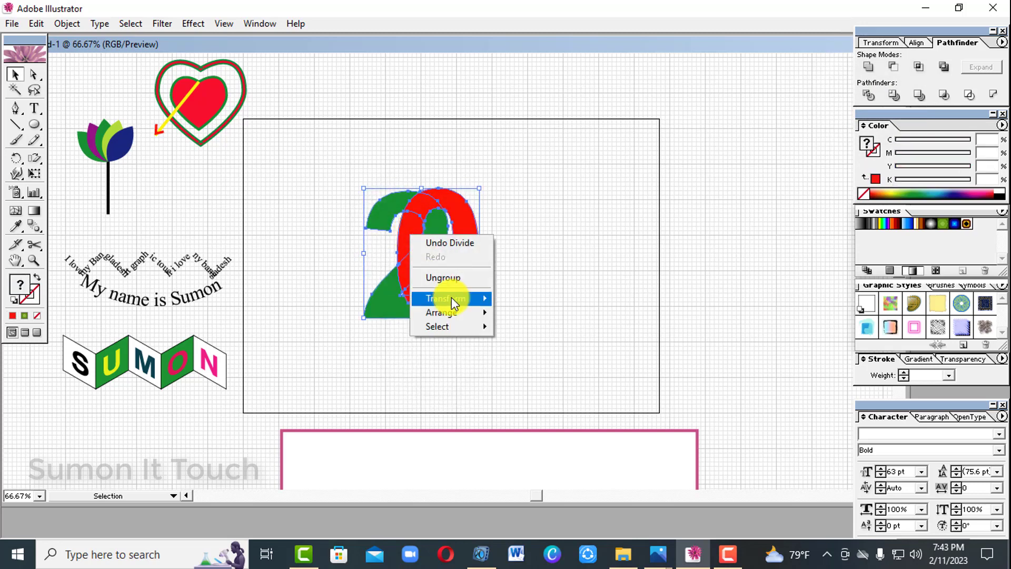
click(451, 278)
click(545, 303)
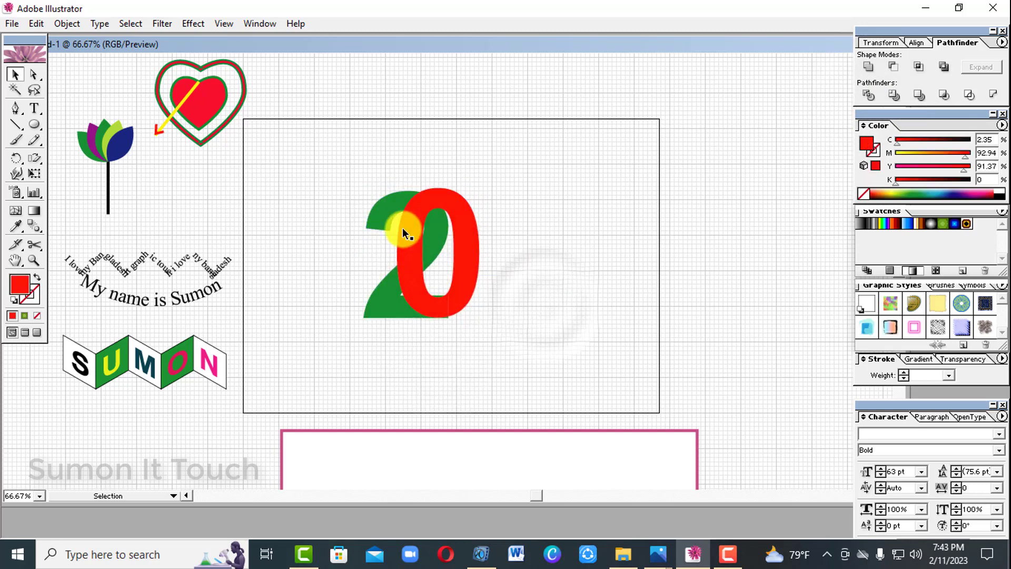
- Pull the two red pieces of the 0's left side that lie outside the 2 away from the digits
drag(403, 229, 255, 226)
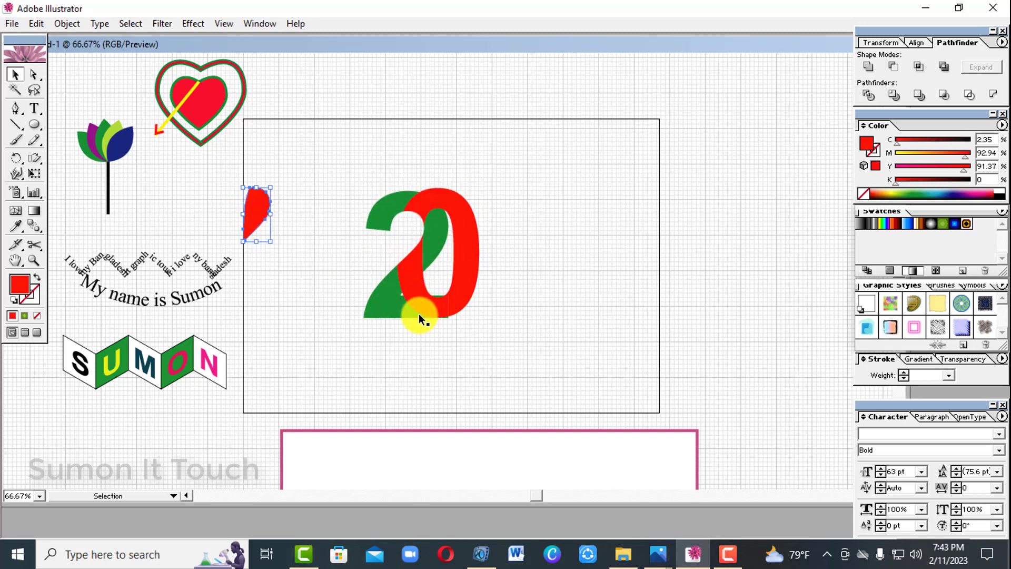
drag(421, 282, 550, 195)
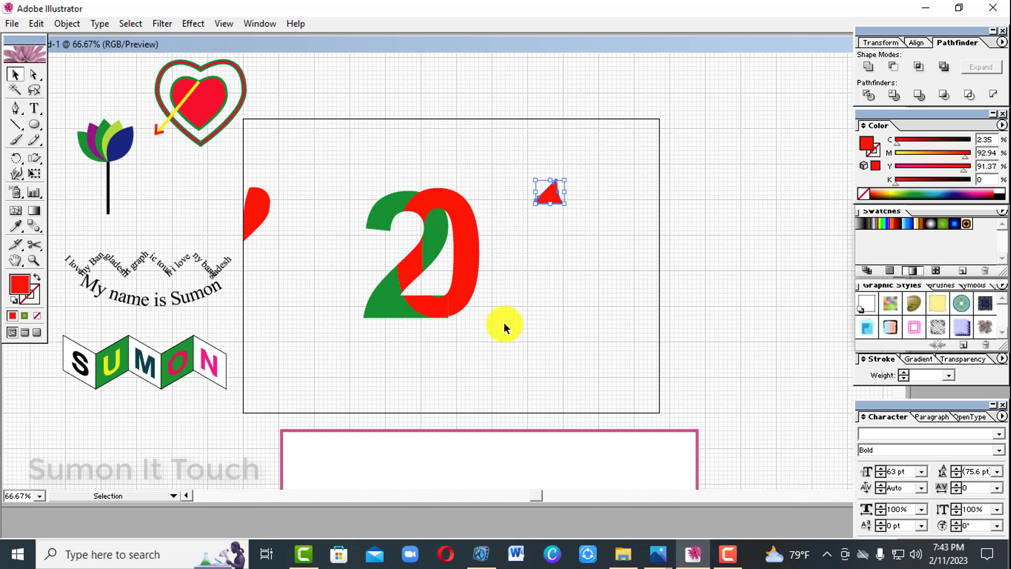
- Recolor the red piece of the 0 covering the 2's base with the 2's green using the Eyedropper, and deselect it
click(411, 316)
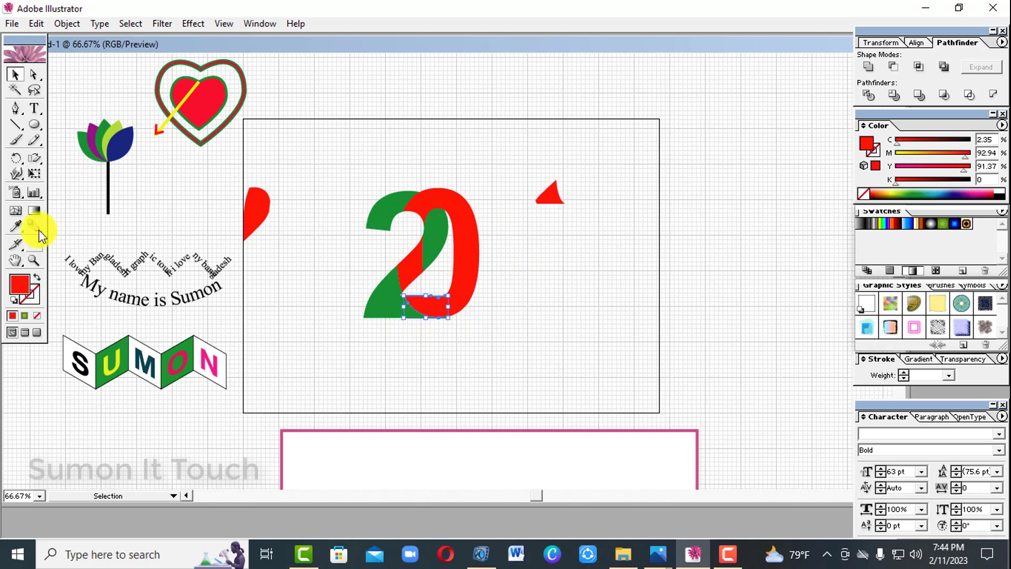
click(16, 227)
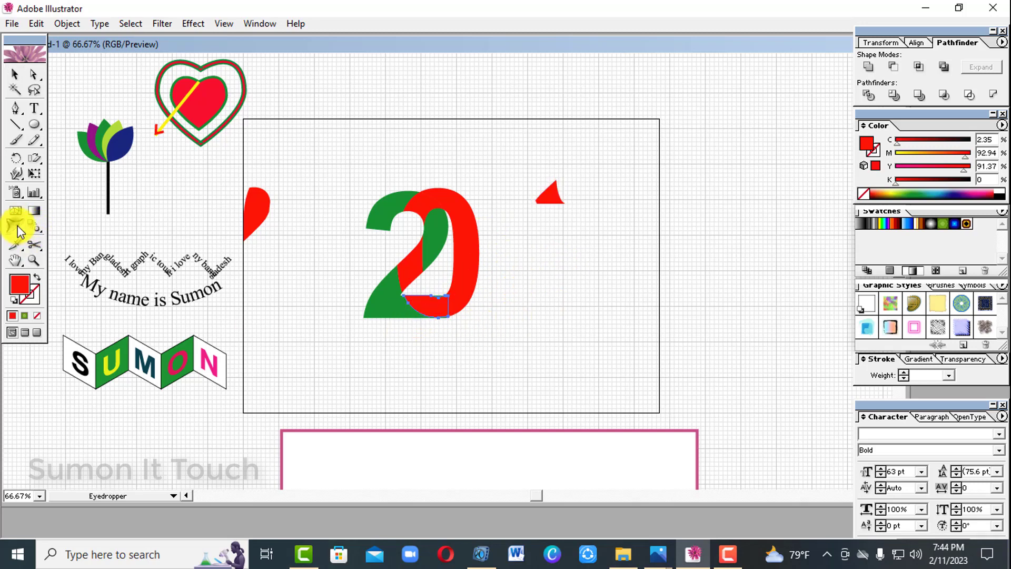
click(375, 288)
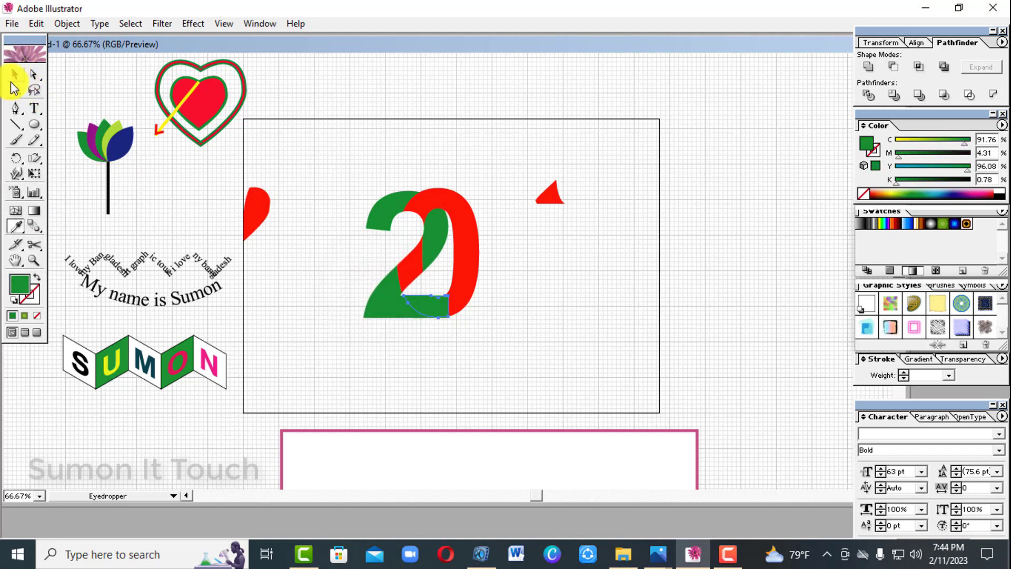
click(14, 74)
click(511, 292)
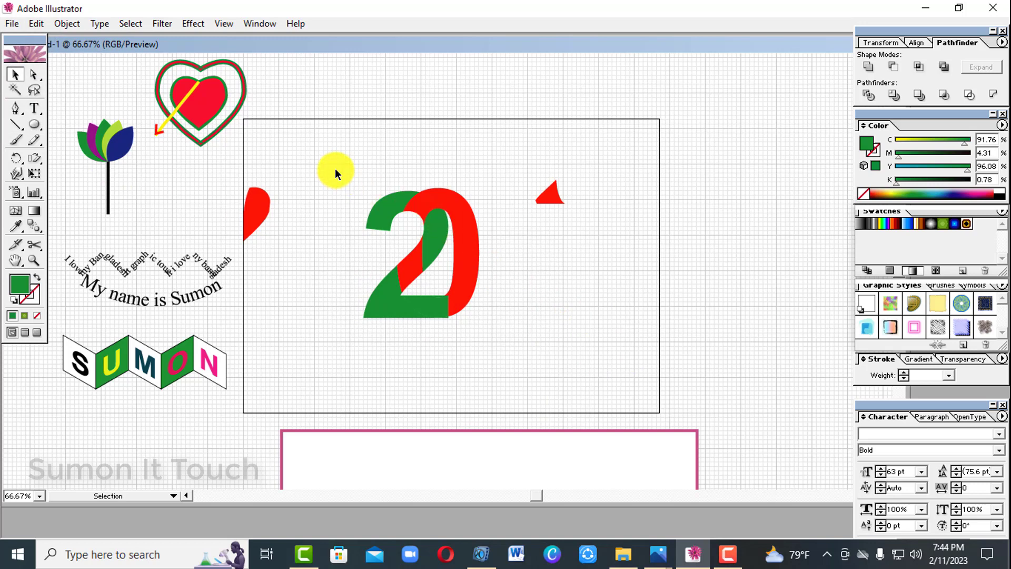
- Shrink the finished 20 and place it outside the artboard's upper-right corner, and delete the two leftover red pieces
drag(335, 170, 748, 134)
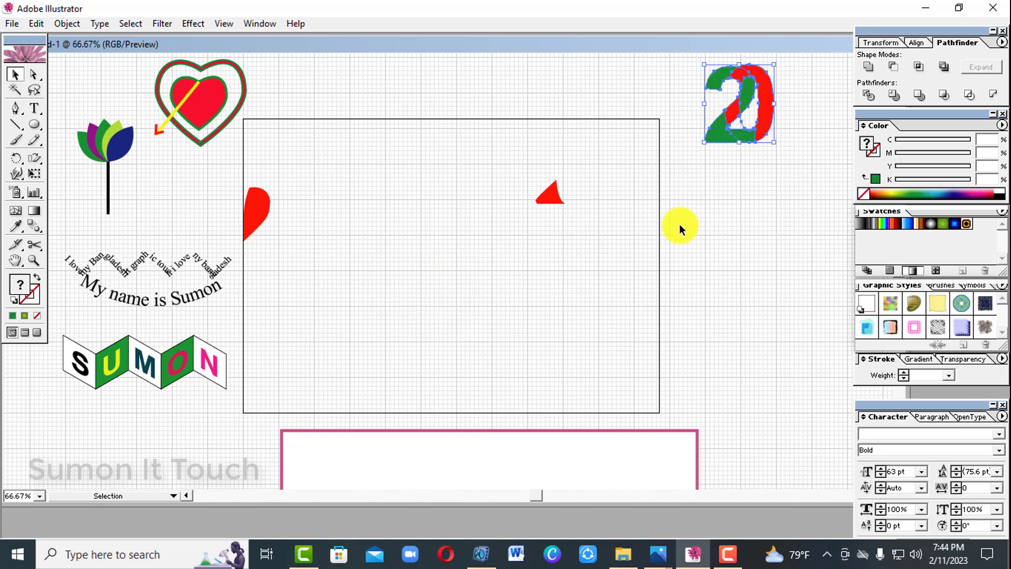
drag(413, 196, 566, 207)
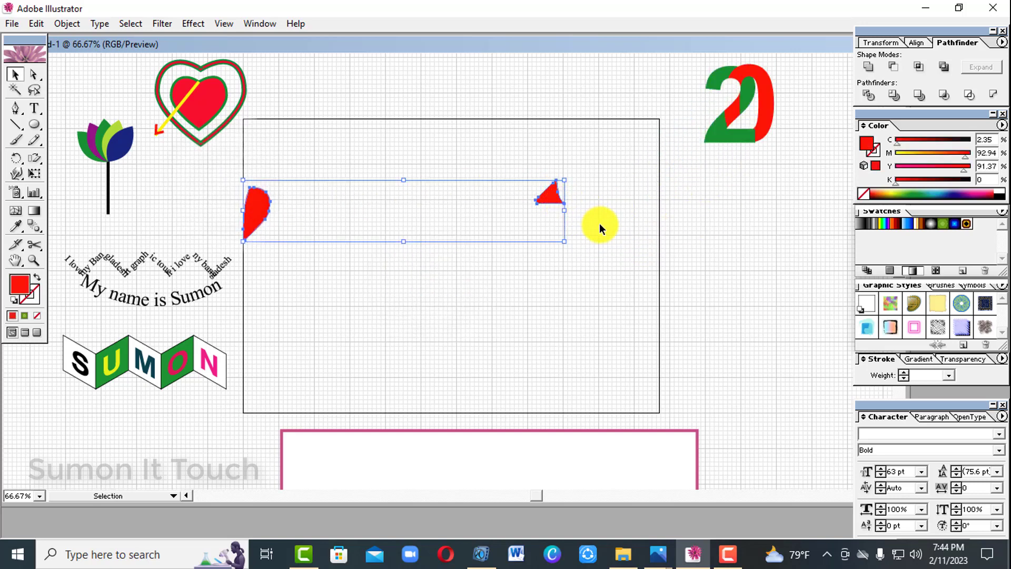
key(Delete)
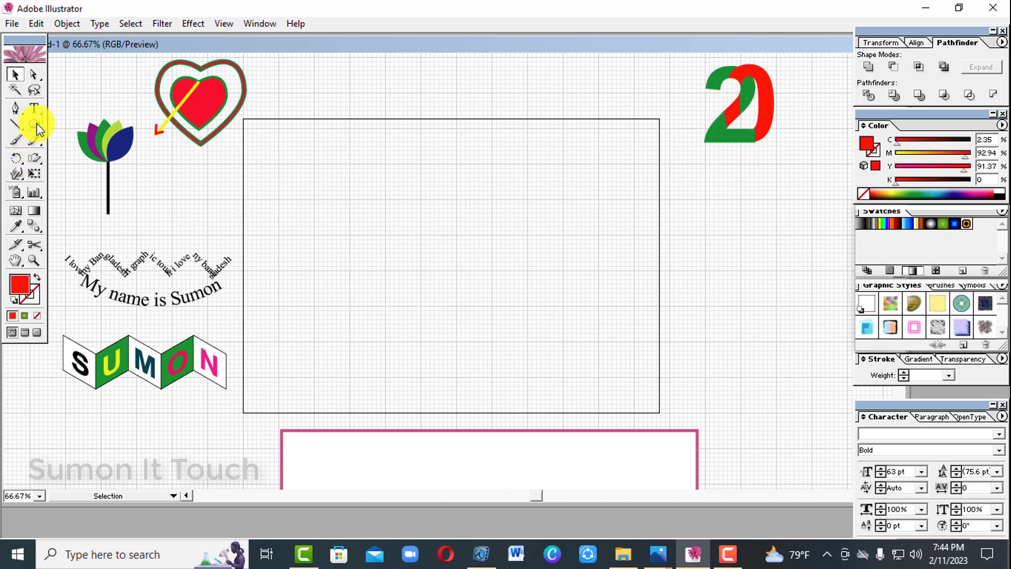
- Add the text 00 in the middle of the artboard and enlarge it to about 325 pt
click(33, 109)
click(418, 216)
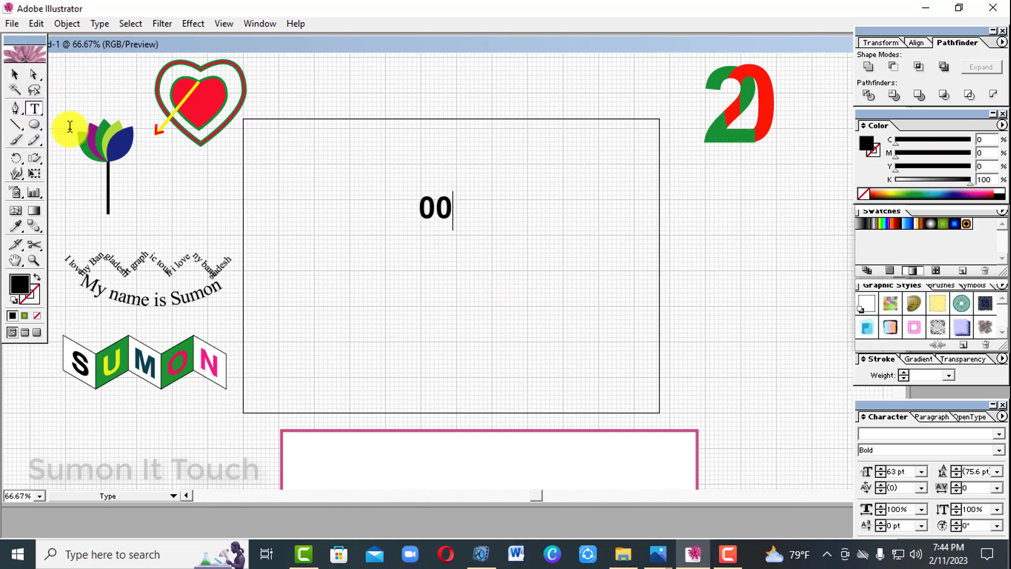
click(15, 75)
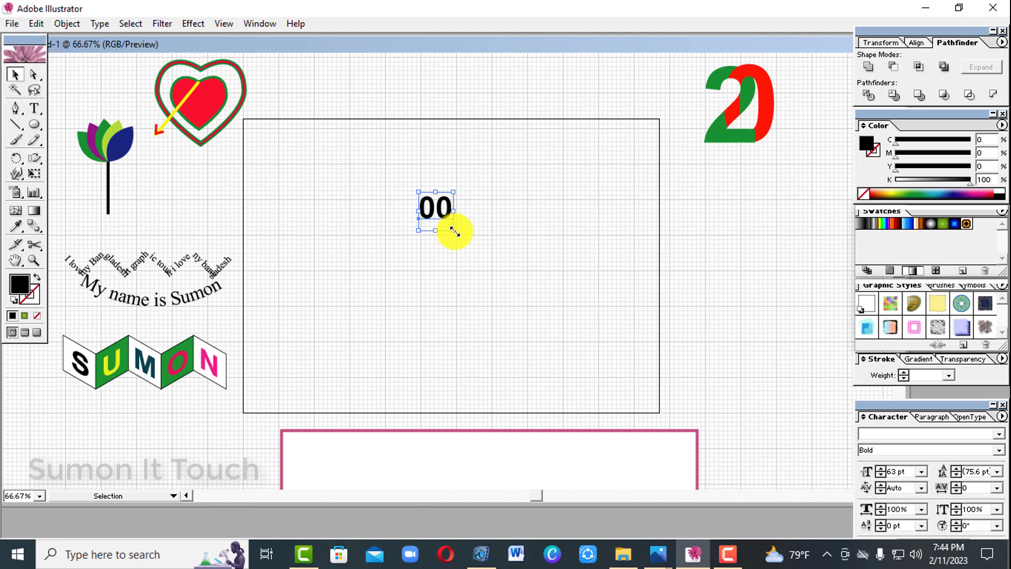
drag(454, 231, 491, 331)
- Convert the 00 text to outlines and ungroup it into two separate zeros
right_click(455, 299)
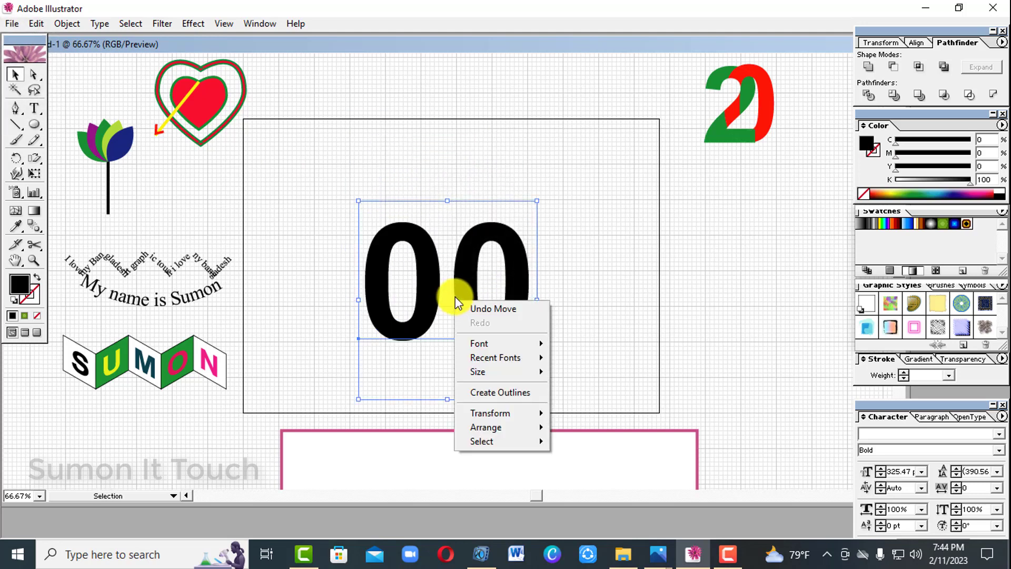
click(510, 396)
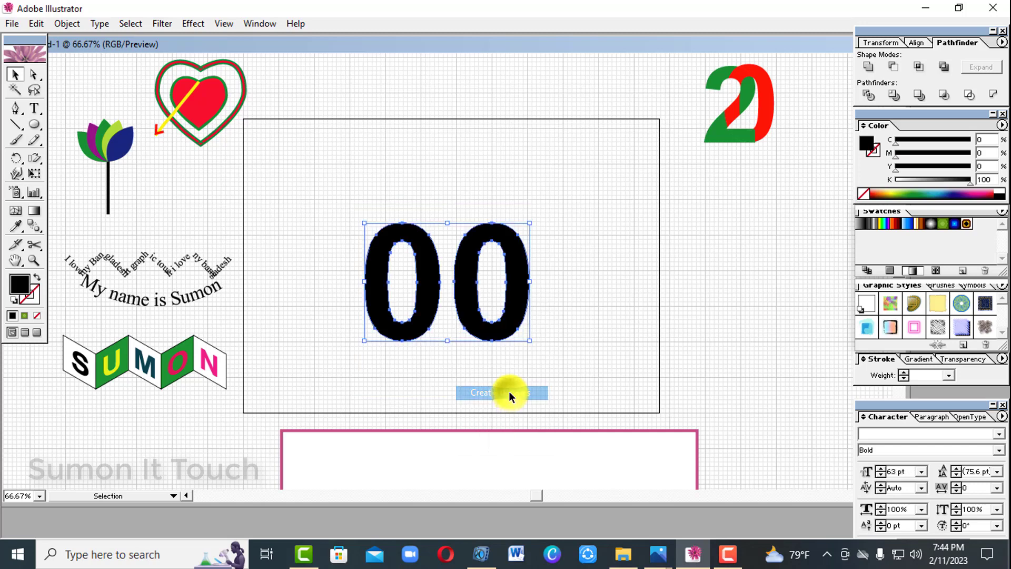
right_click(481, 317)
click(515, 362)
click(502, 337)
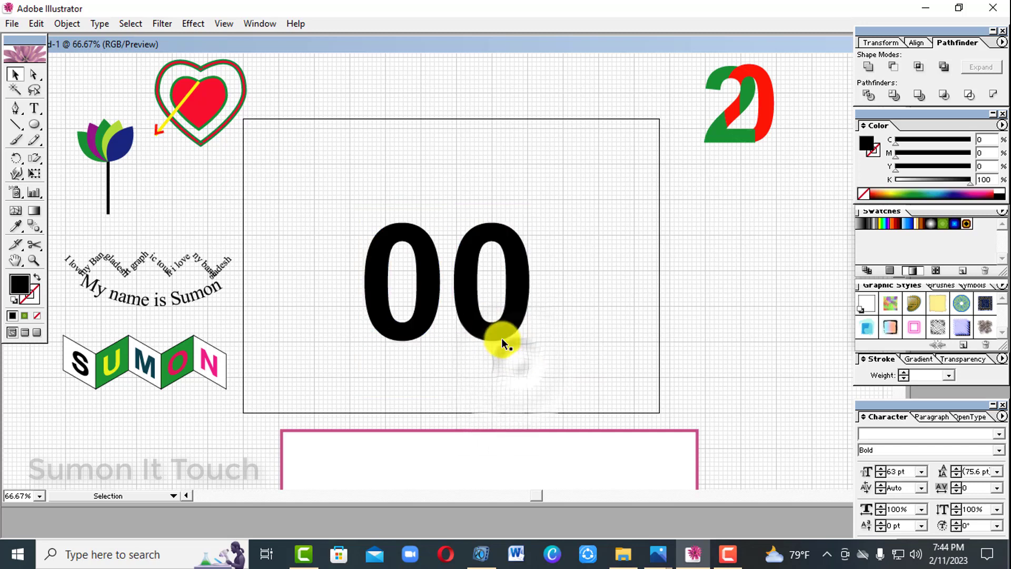
- Arrange the two zeros diagonally so the lower end of one overlaps the upper end of the other
drag(501, 331, 391, 393)
click(539, 364)
drag(404, 335, 449, 271)
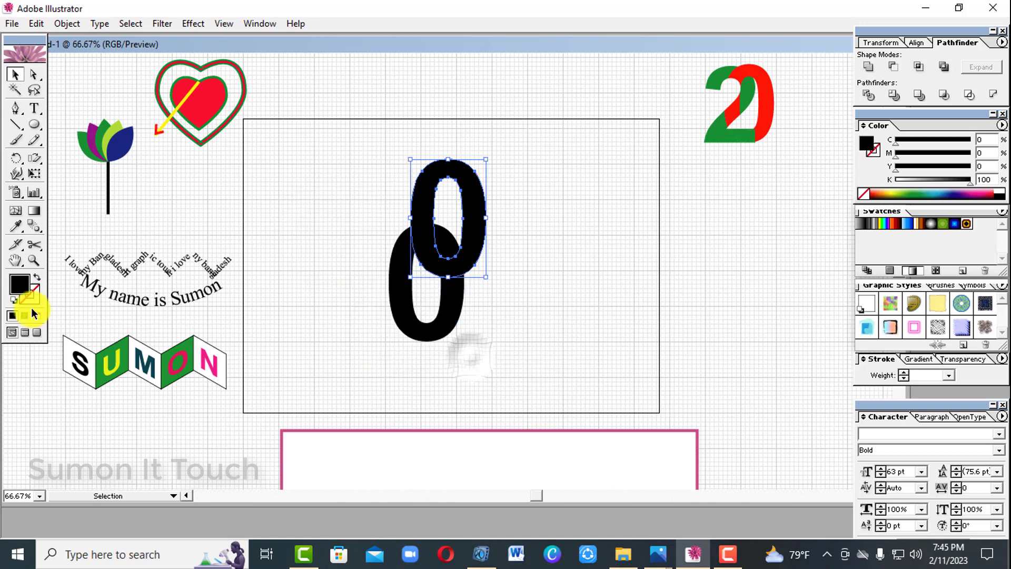
- Recolor the upper zero with the red sampled from the 20 logo using the Eyedropper
click(16, 226)
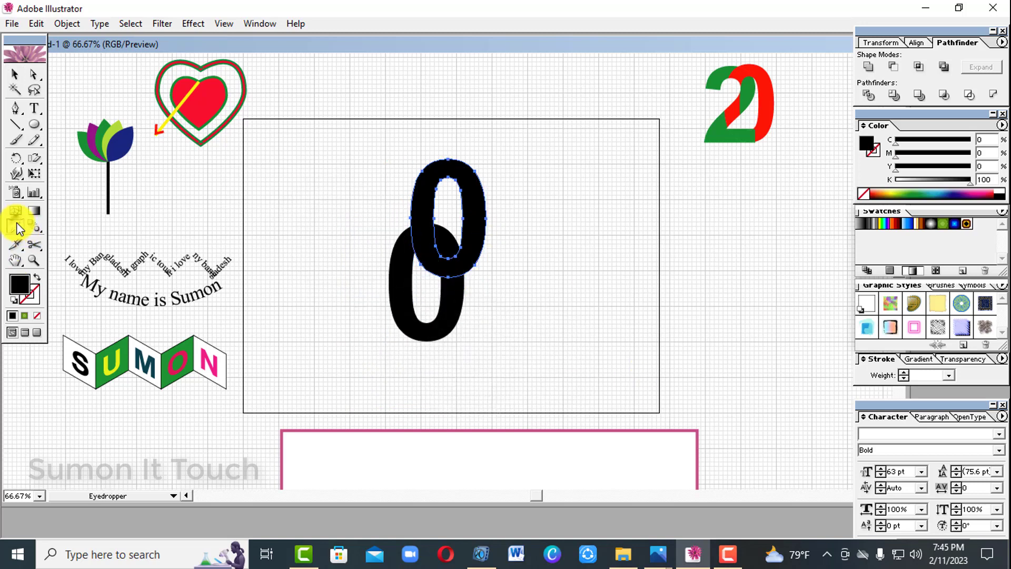
click(765, 103)
click(19, 81)
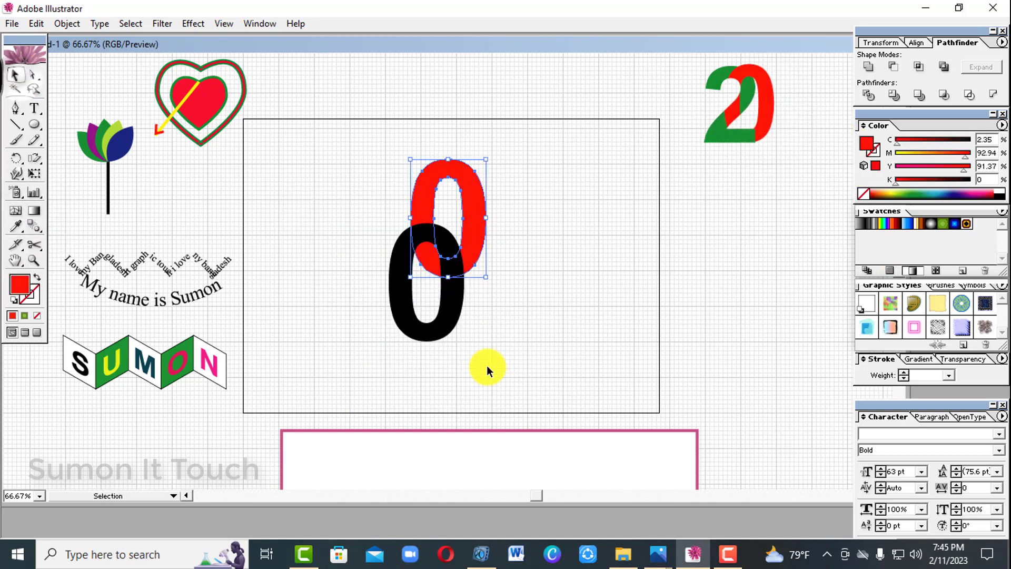
- Bring the lower zero to the front and recolor it with the green sampled from the 20 logo
click(448, 319)
key(ctrl+shift+bracketright)
click(17, 227)
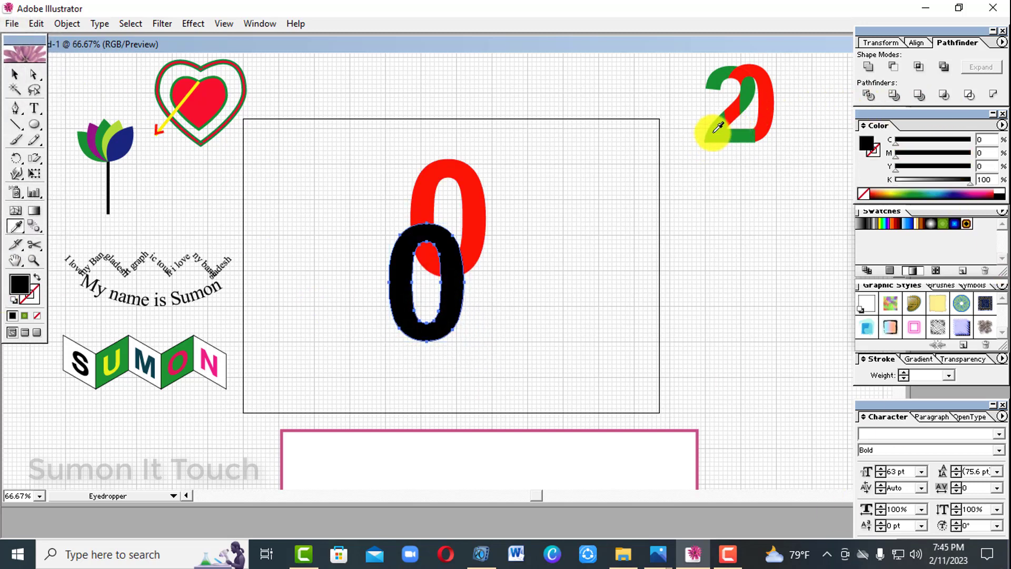
click(712, 128)
click(19, 82)
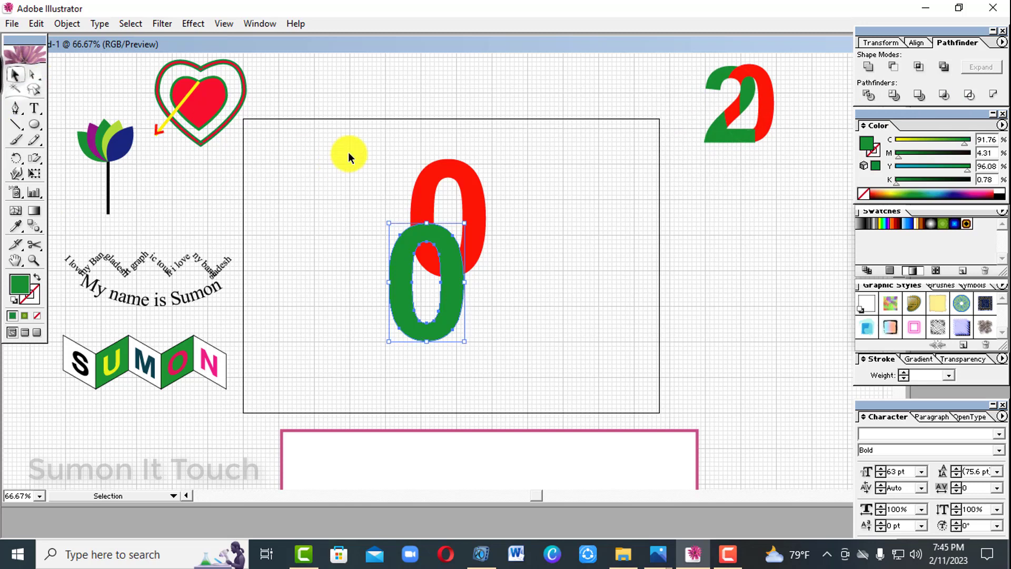
- Split the overlapping zeros into pieces with the Pathfinder Divide operation, ungroup the pieces and deselect them
drag(348, 151, 517, 359)
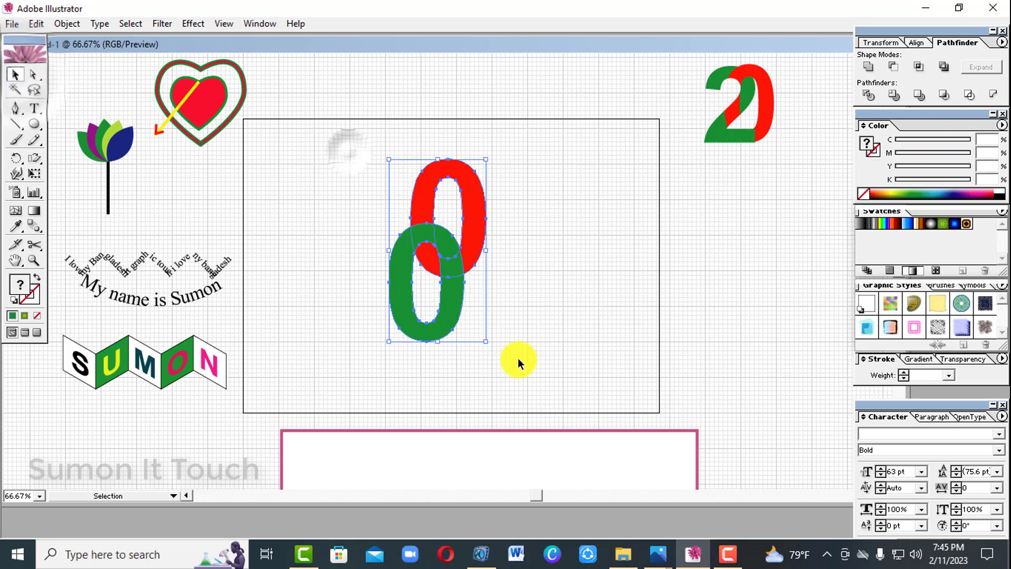
click(863, 98)
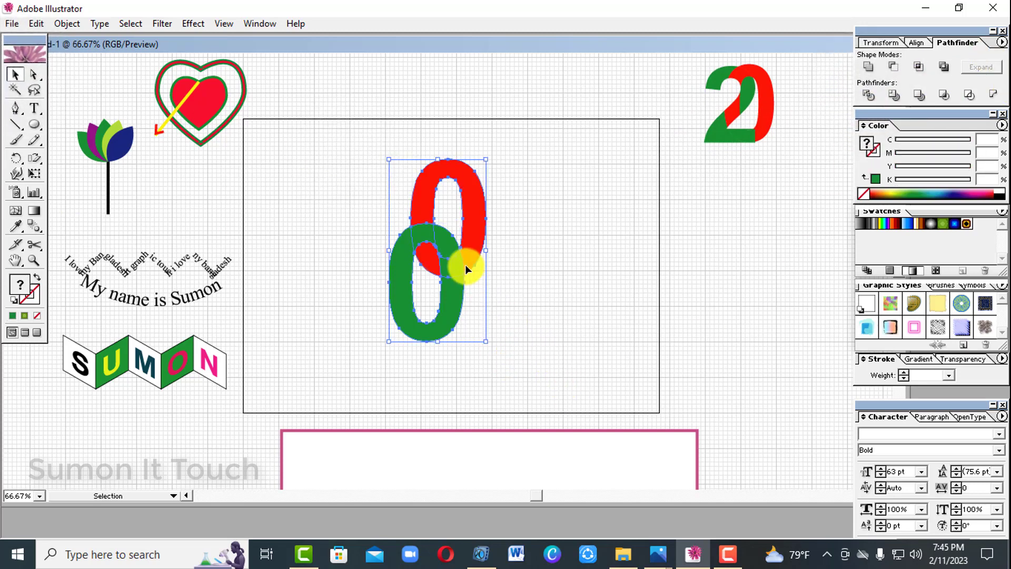
right_click(448, 259)
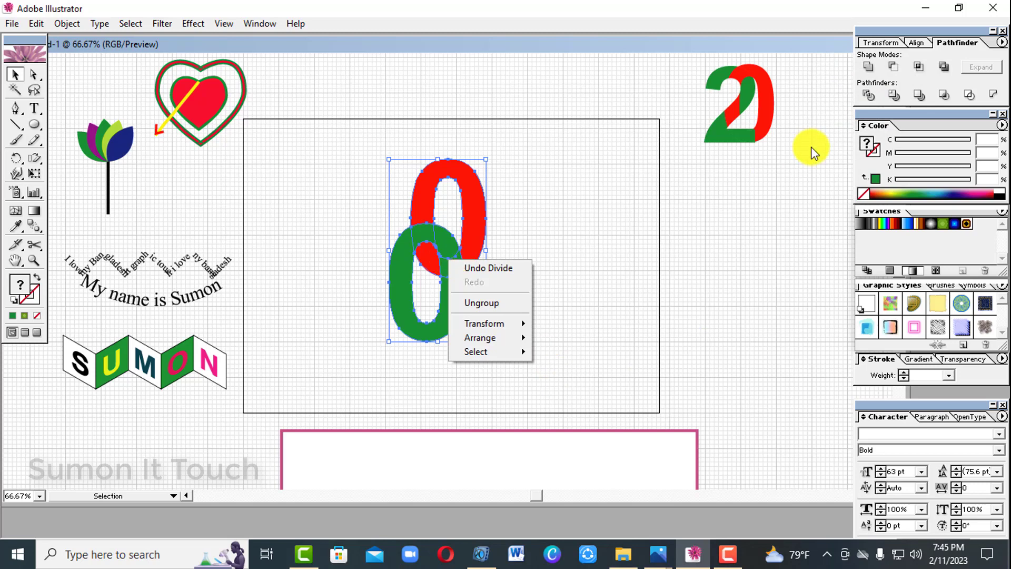
click(517, 301)
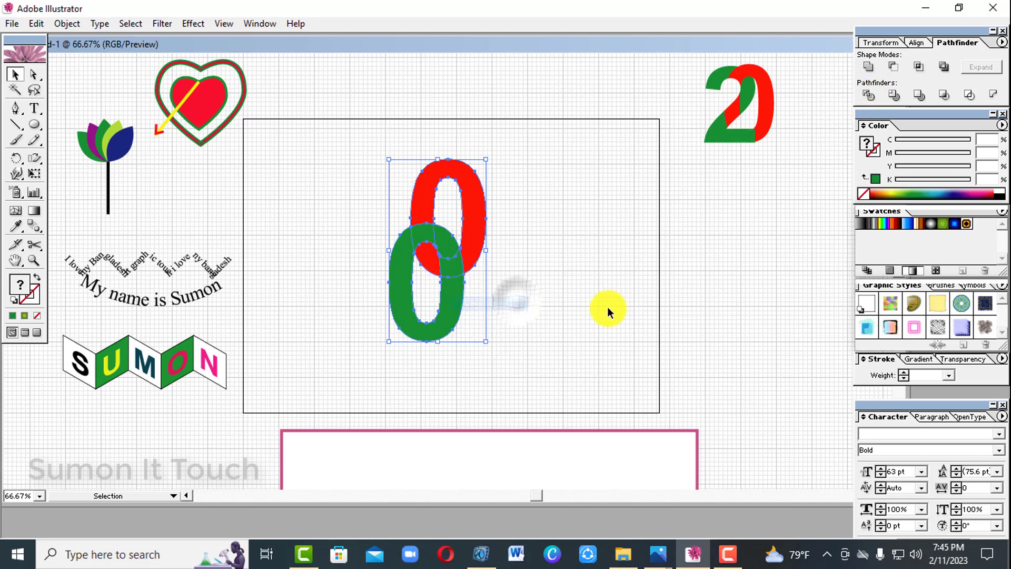
click(606, 305)
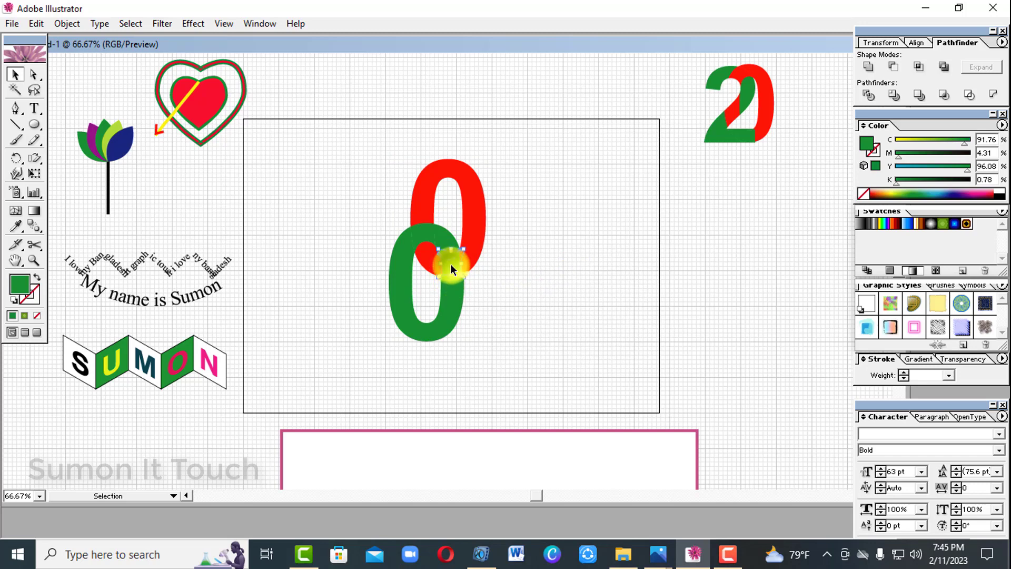
- Recolor the green lower-right crossing piece with the upper zero's red so the two zeros interlock, and deselect it
click(450, 264)
click(16, 227)
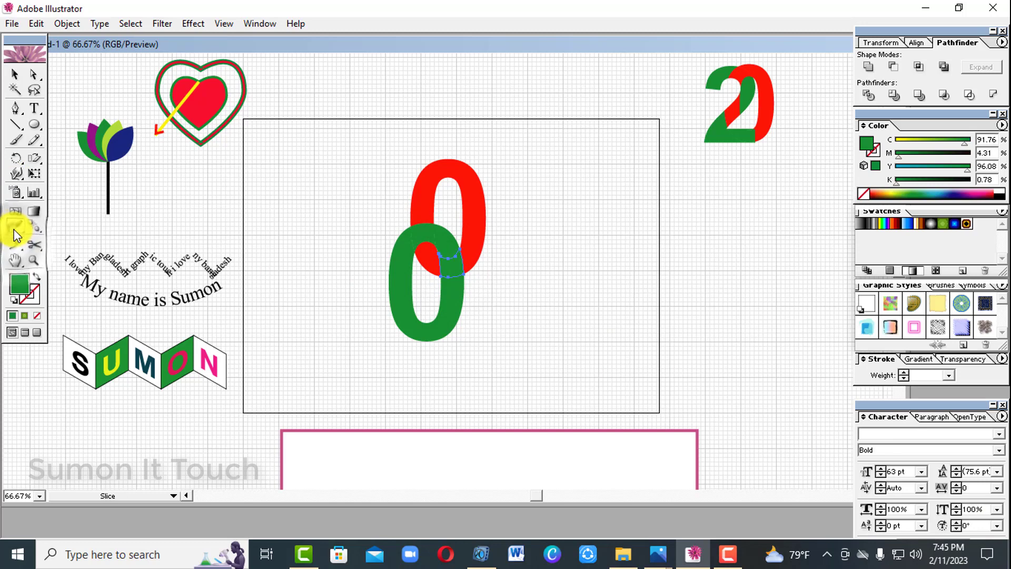
click(479, 214)
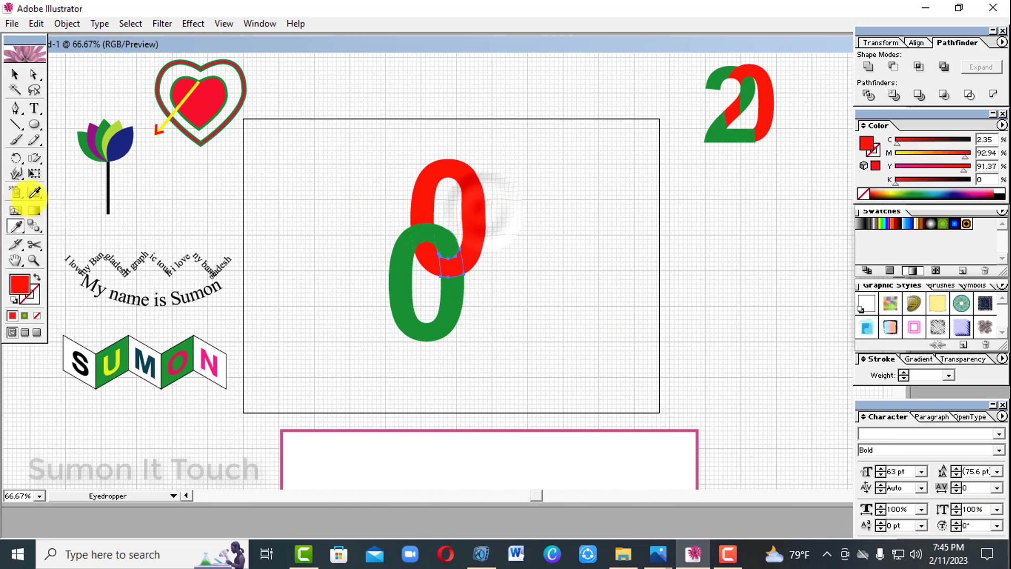
click(15, 79)
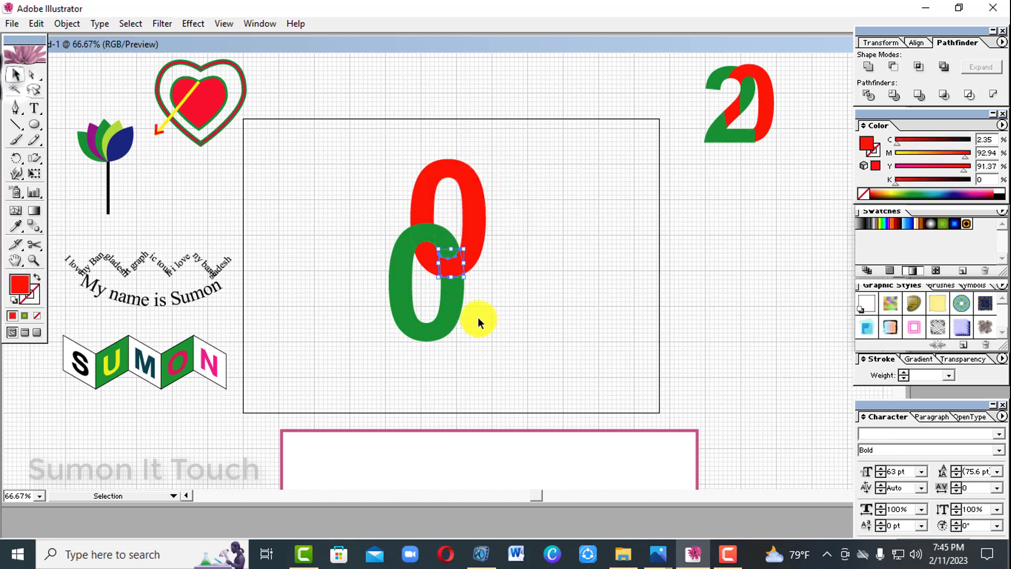
click(542, 301)
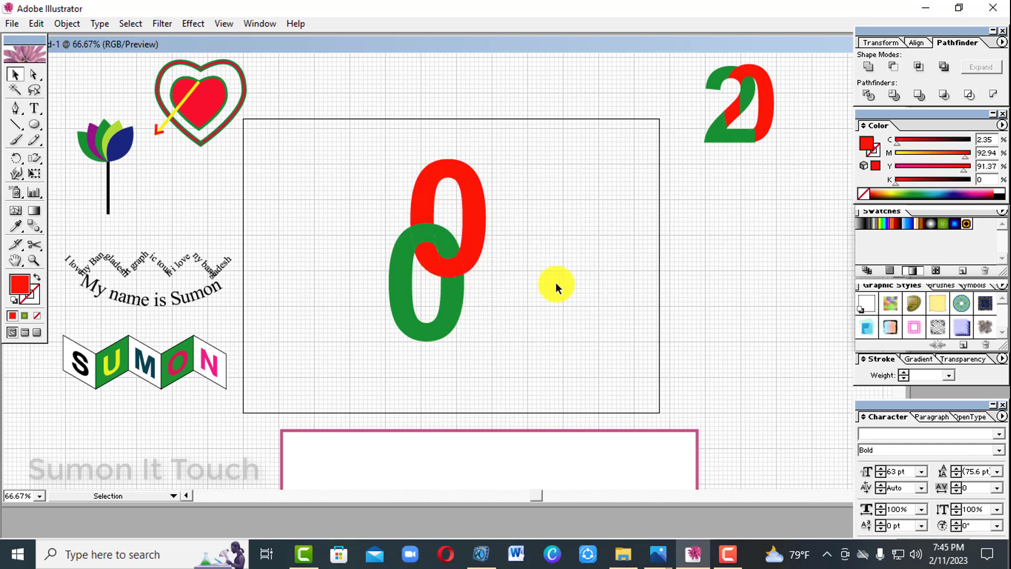
- Group all pieces of the two interlocked zeros
drag(380, 159, 490, 318)
right_click(461, 254)
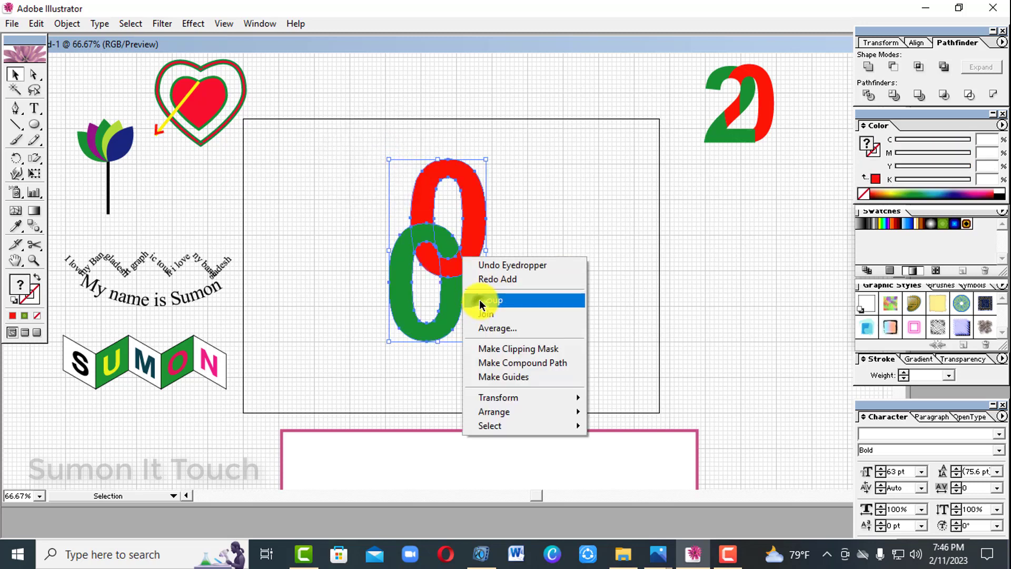
click(480, 299)
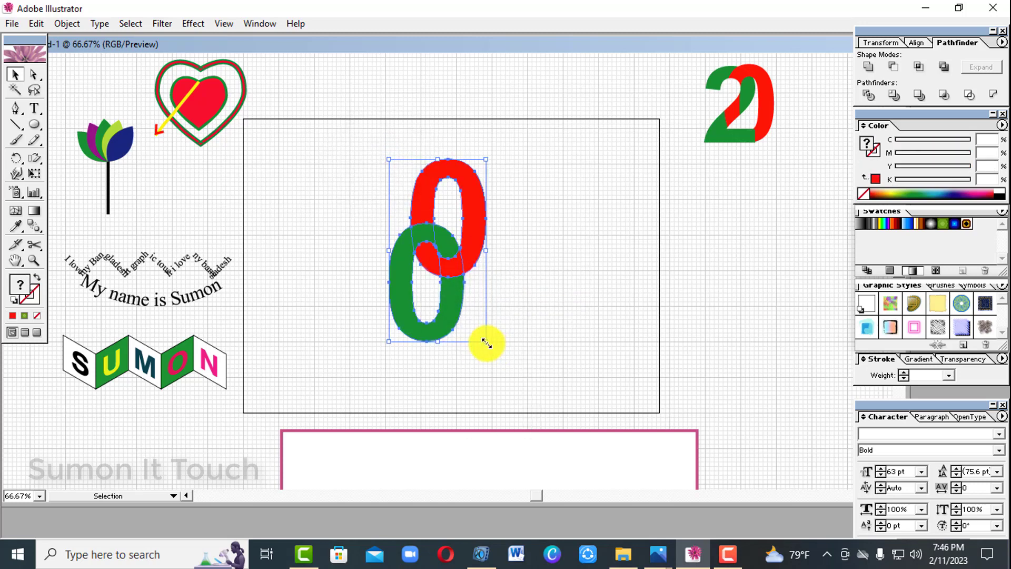
- Shrink the interlocked zeros, move them to the artboard's upper edge, and overlap a duplicate below them to form a four-link chain
drag(486, 343, 402, 271)
key(ctrl+z)
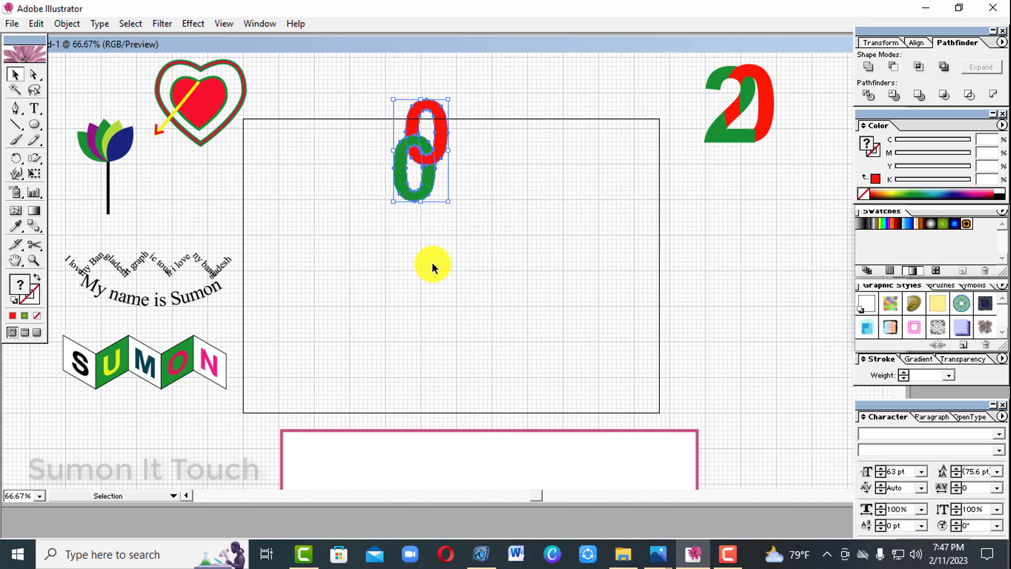
drag(427, 200, 392, 259)
drag(368, 112, 497, 332)
click(537, 311)
click(373, 256)
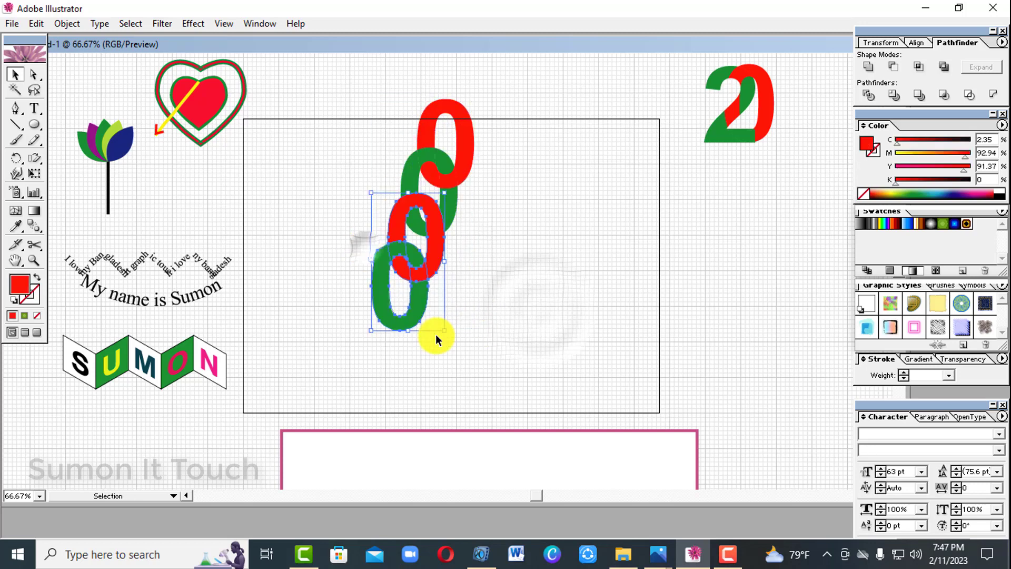
- Ungroup both pairs of interlocked zeros in the chain and deselect them
drag(476, 208, 422, 219)
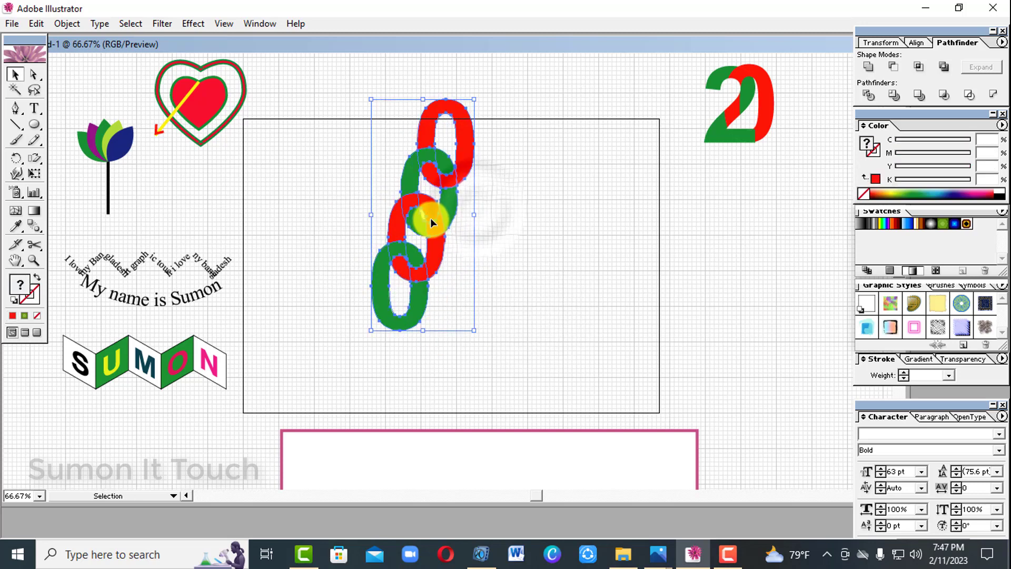
right_click(433, 220)
click(452, 262)
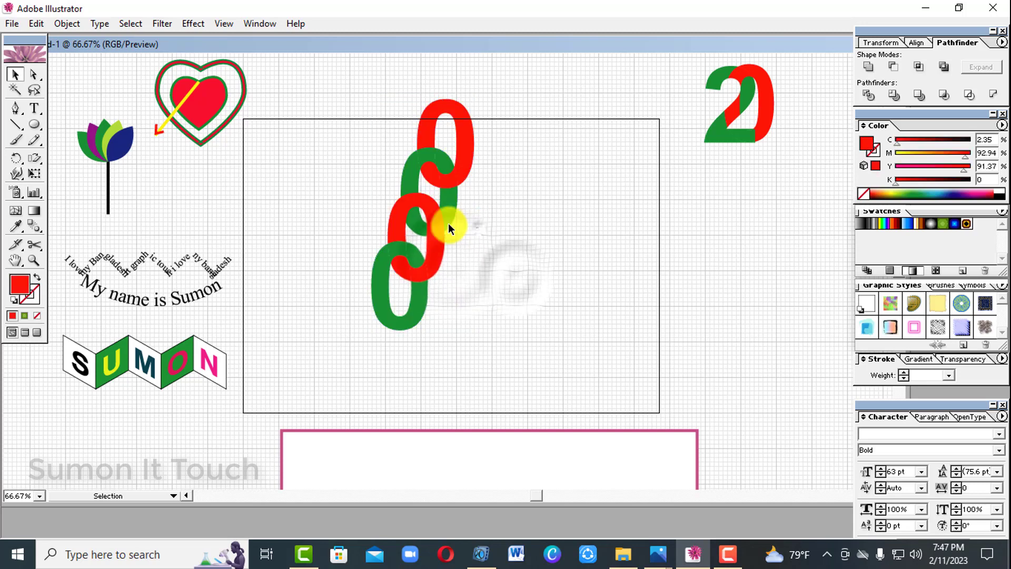
- Divide the two middle zeros of the chain, green and red, where they overlap, and ungroup the resulting pieces
click(429, 223)
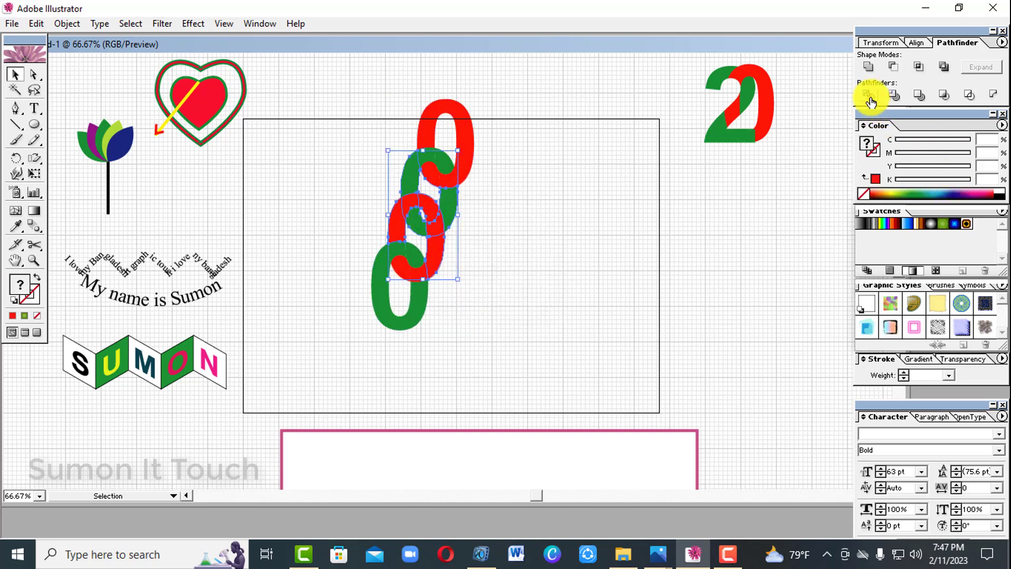
click(538, 315)
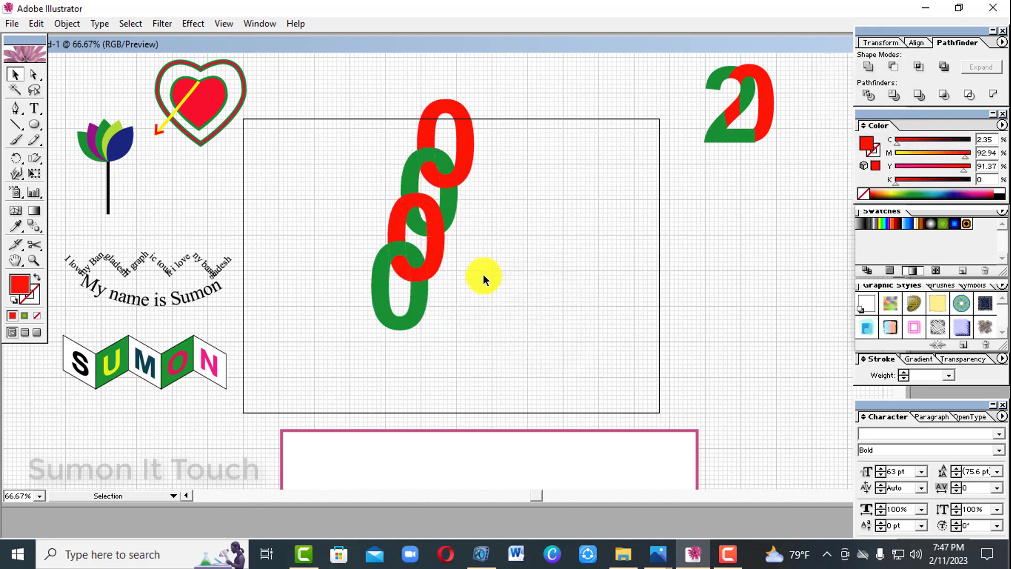
click(437, 225)
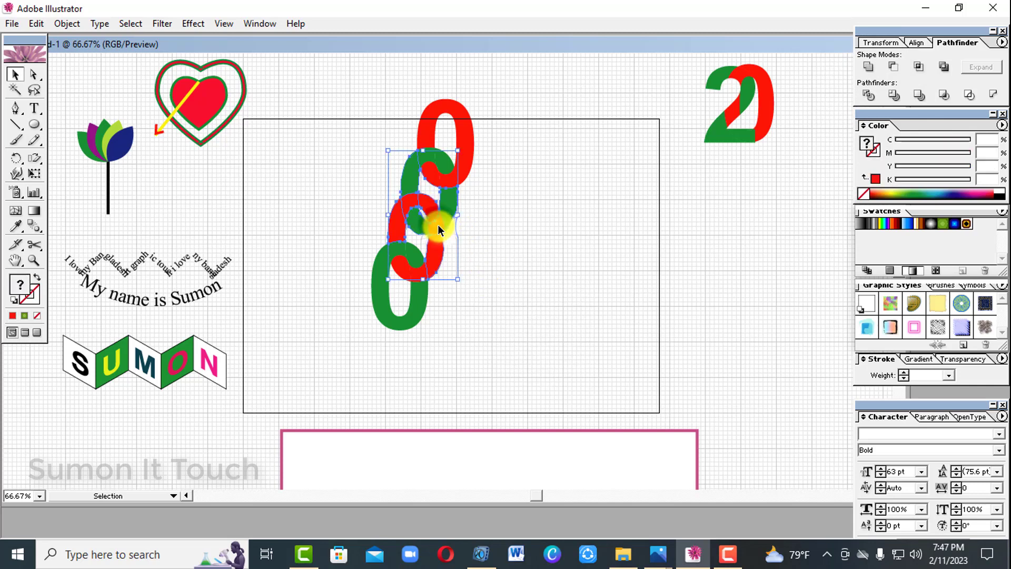
right_click(438, 224)
click(462, 270)
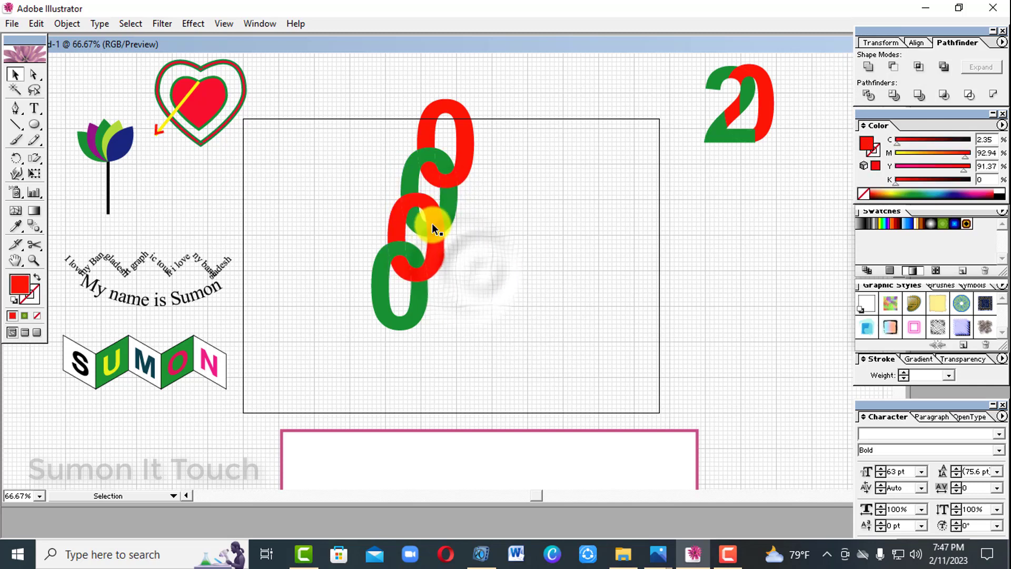
- Recolor the red lower-right crossing piece between the middle zeros with the green zero's color using the Eyedropper, and deselect it
click(437, 229)
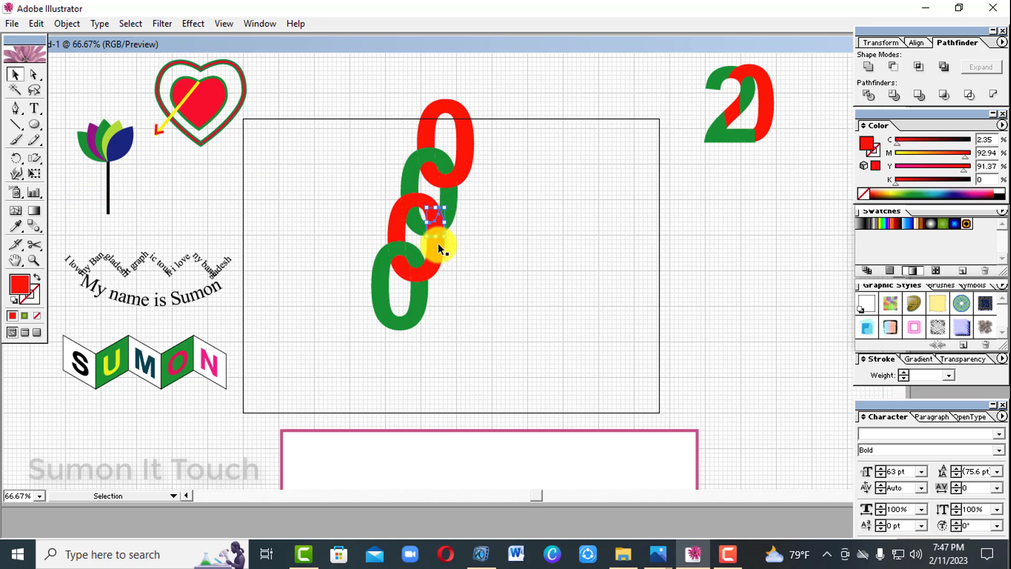
drag(433, 228, 465, 263)
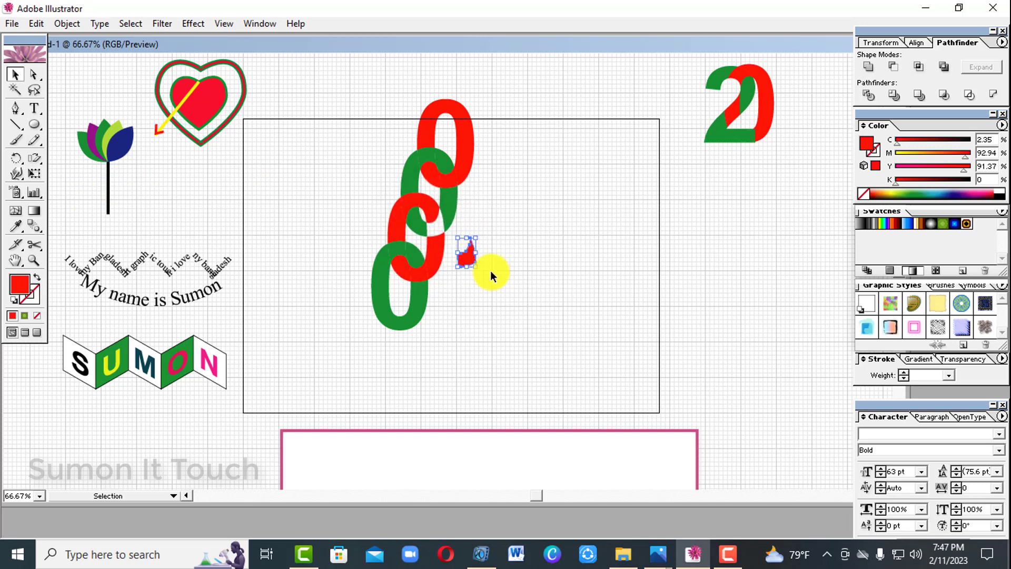
key(ctrl+z)
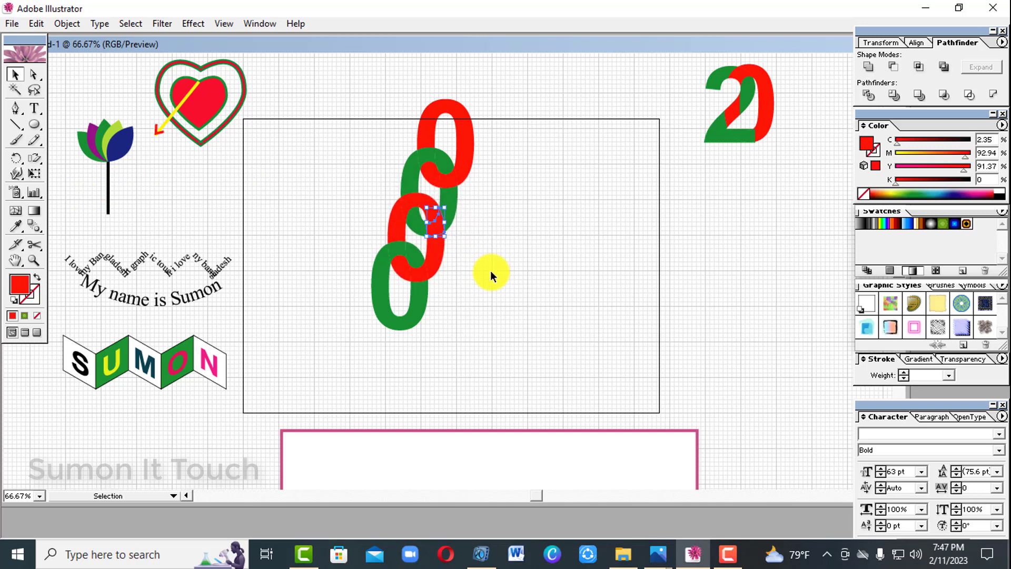
click(17, 228)
click(449, 218)
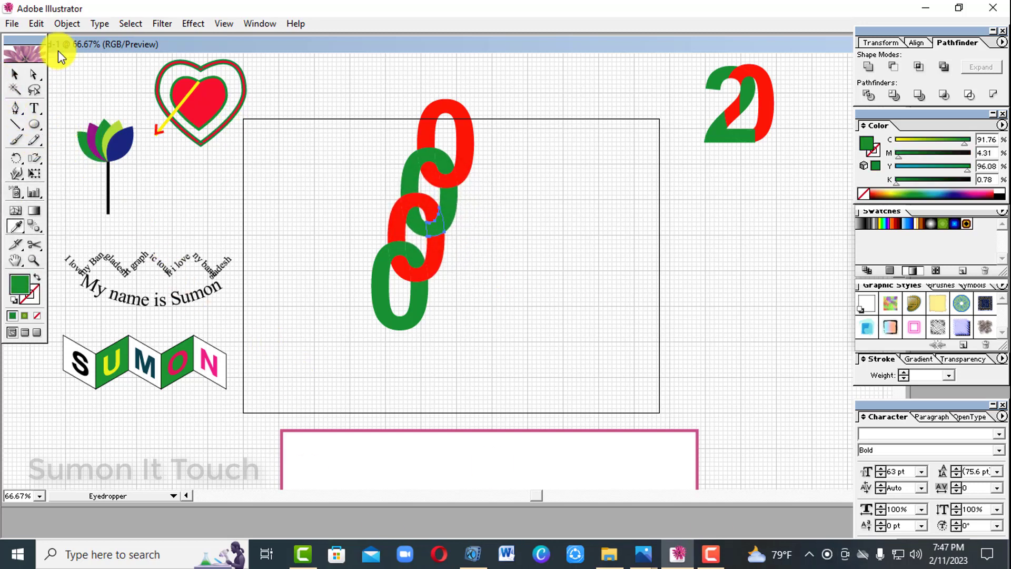
click(17, 76)
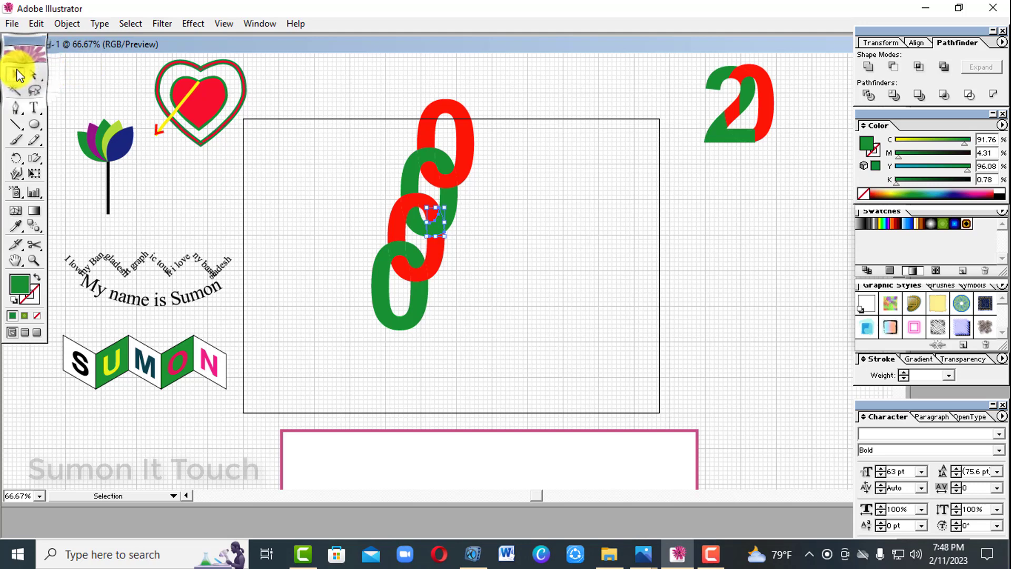
click(519, 206)
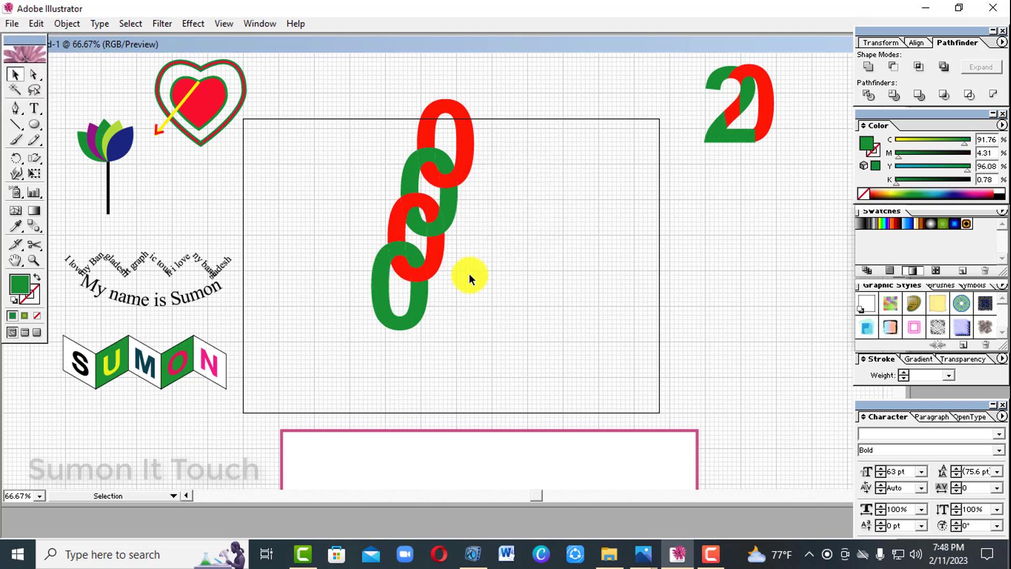
- Group all pieces of the four-link zero chain, move it off the artboard to just below the 20 logo, and deselect it
drag(376, 58, 452, 395)
right_click(439, 238)
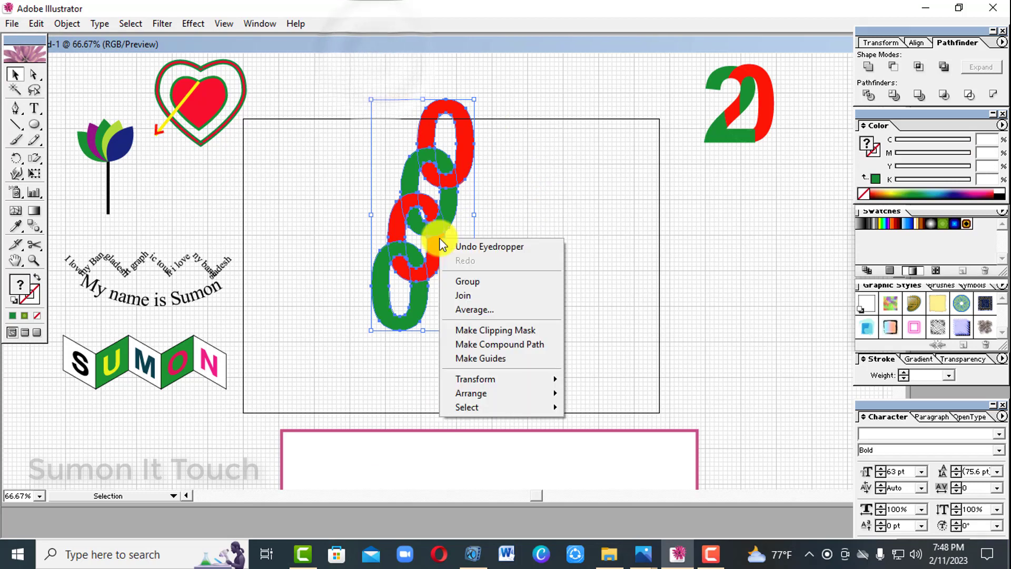
click(466, 282)
drag(441, 238, 773, 292)
click(650, 260)
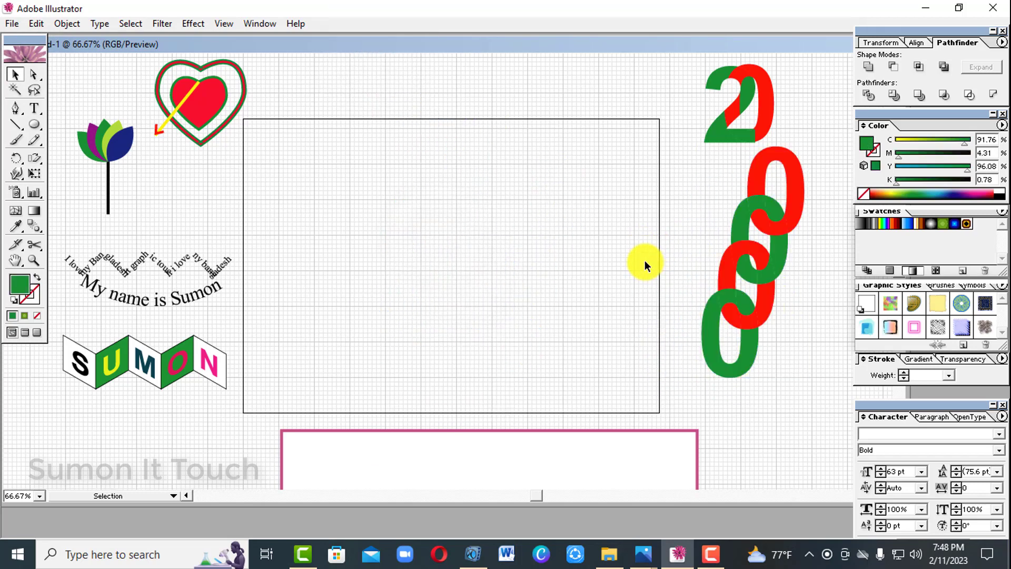